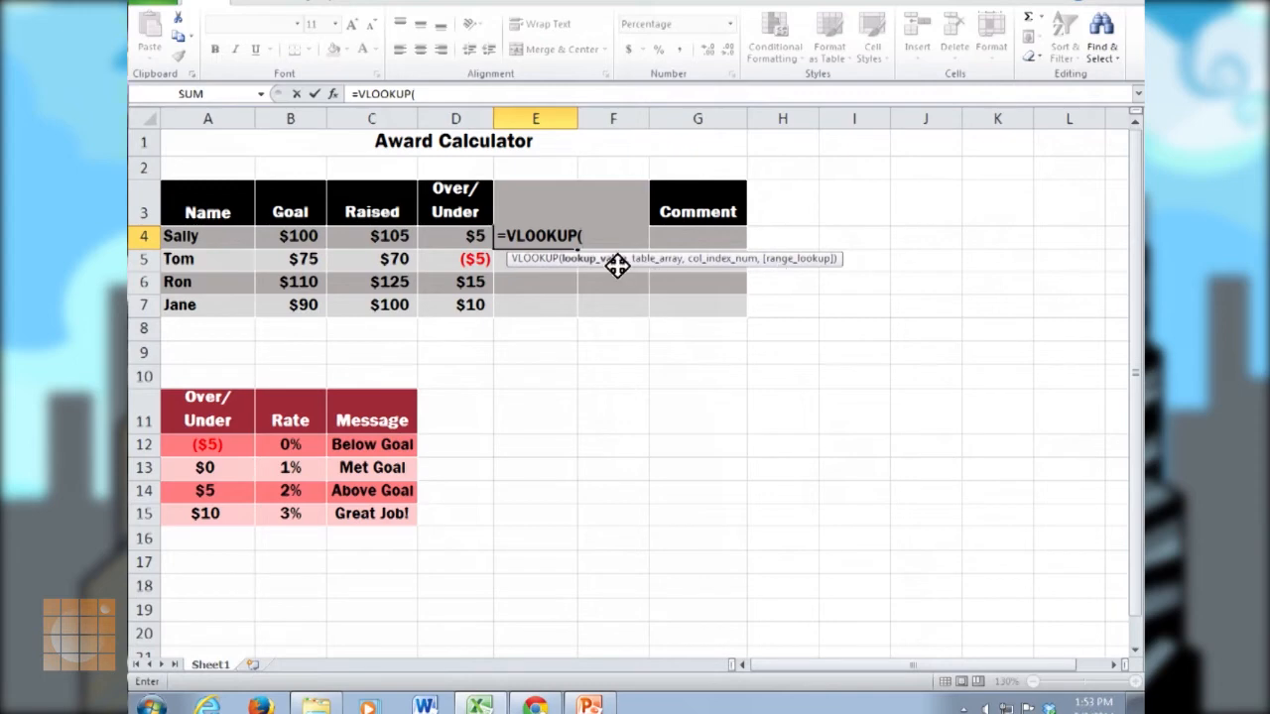
Complete the Award Rate formula in E4 as =VLOOKUP(D4,award_table,2,TRUE) and check it against the $5 row of the lookup table.
{"action": "left_click", "coordinate": [470, 236]}
{"action": "type", "text": ","}
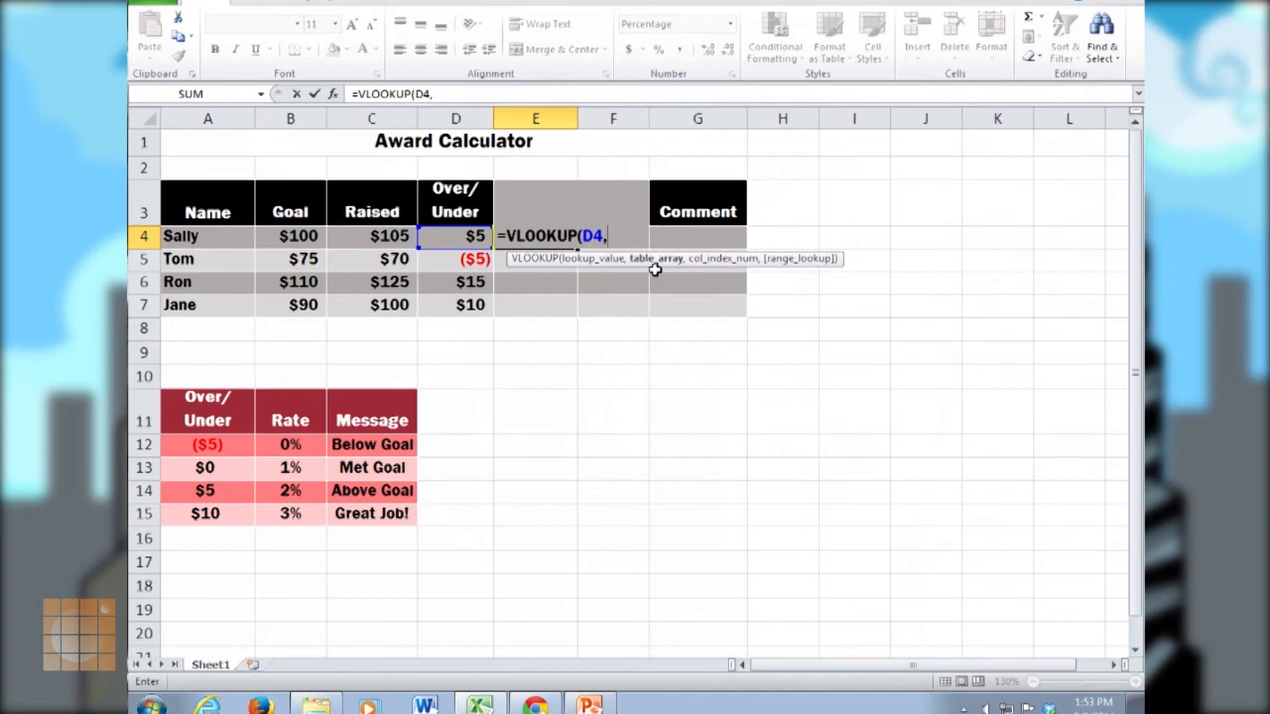
{"action": "type", "text": "aw"}
{"action": "key", "text": "Tab"}
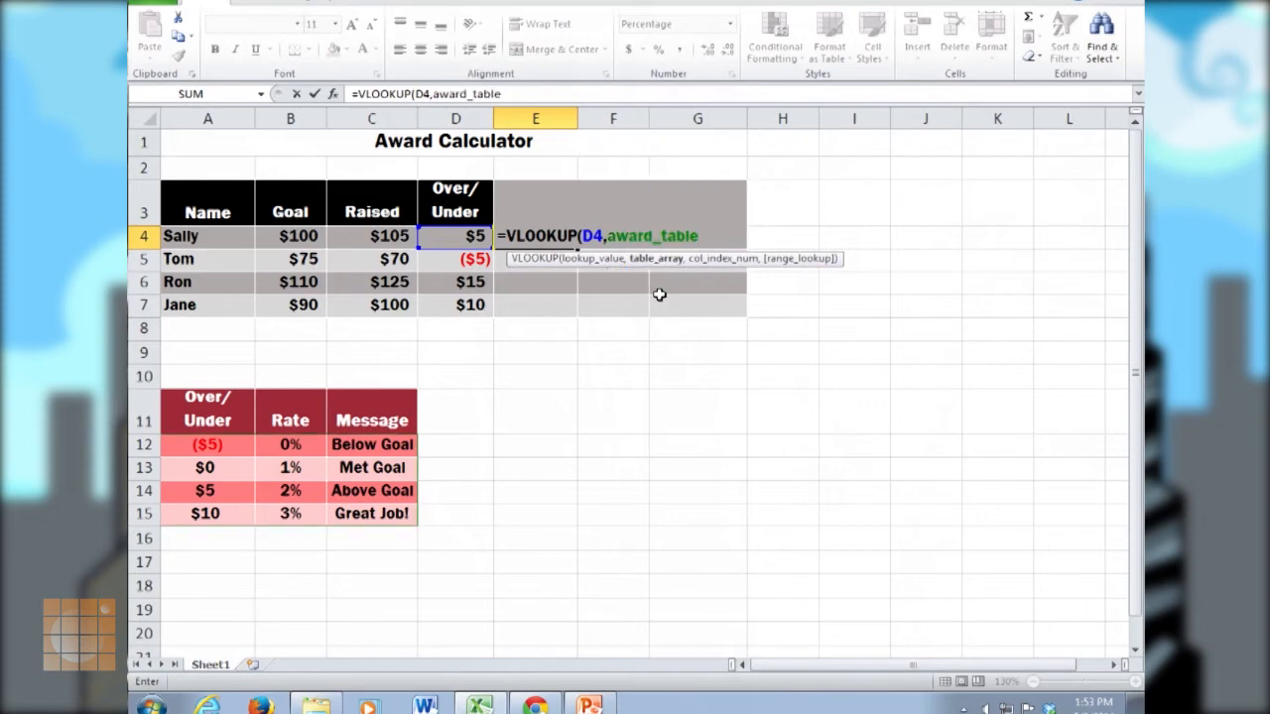
{"action": "type", "text": ","}
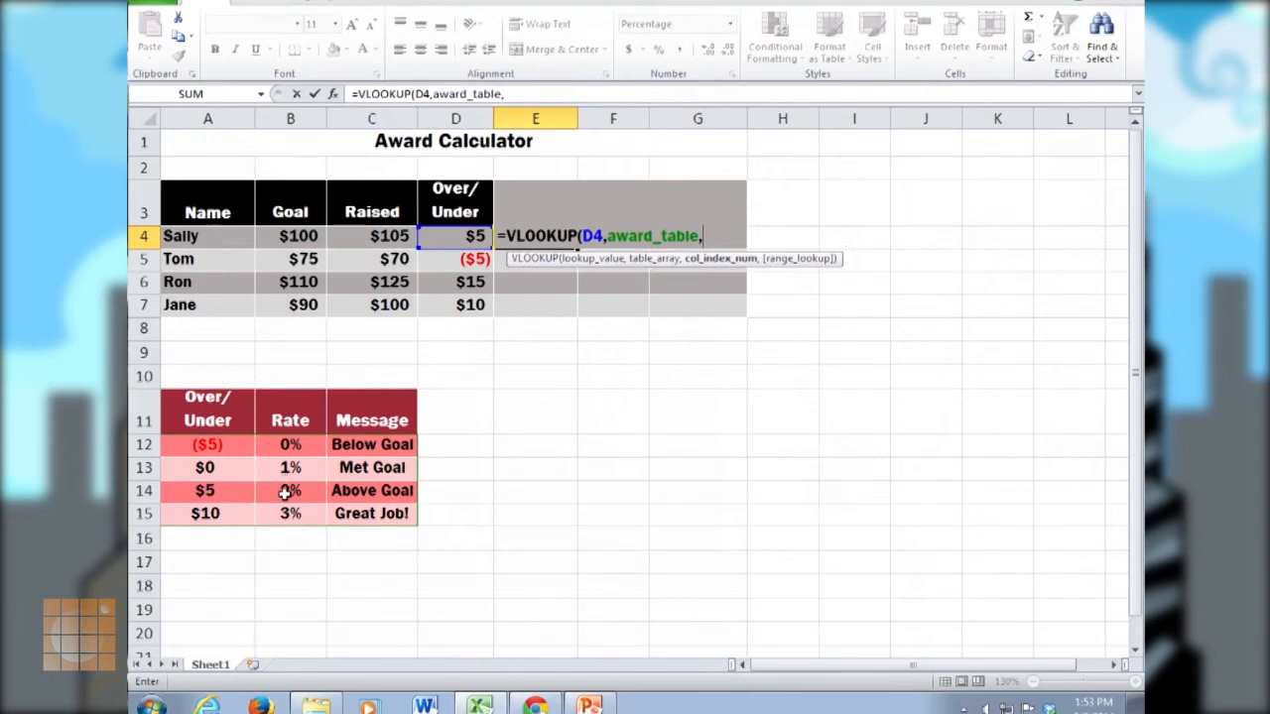
{"action": "type", "text": "2,"}
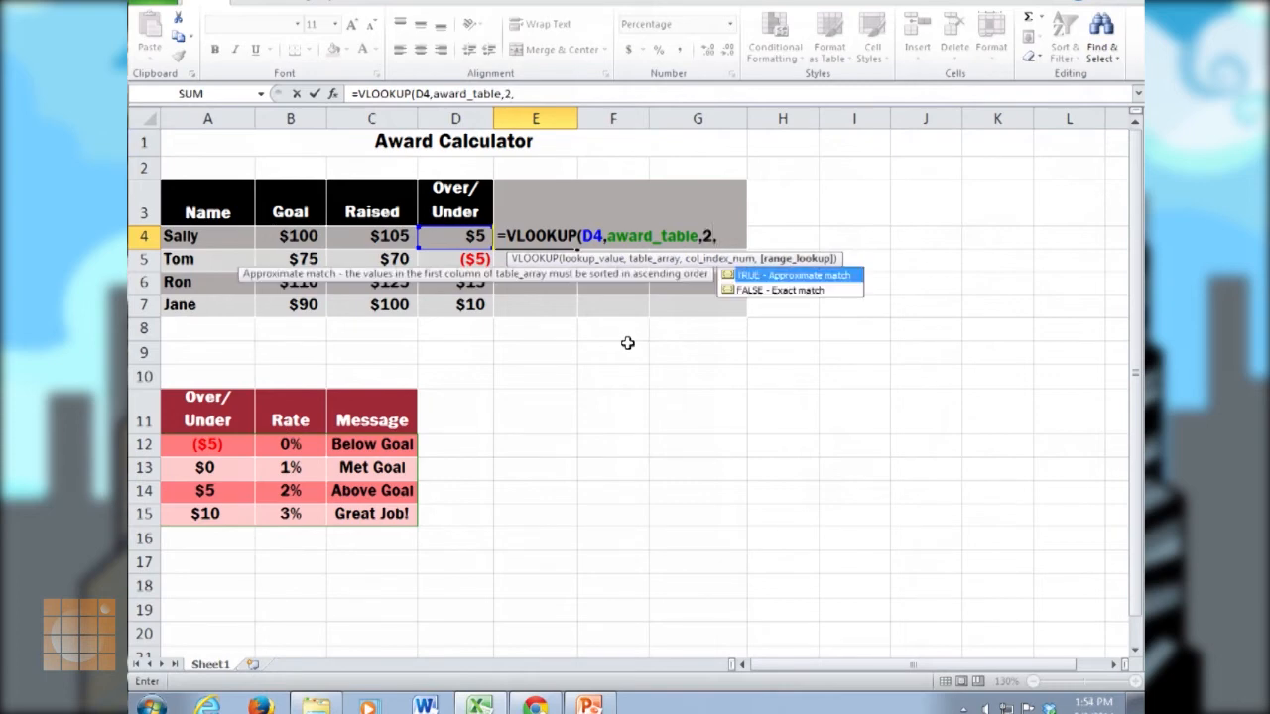
{"action": "key", "text": "Tab"}
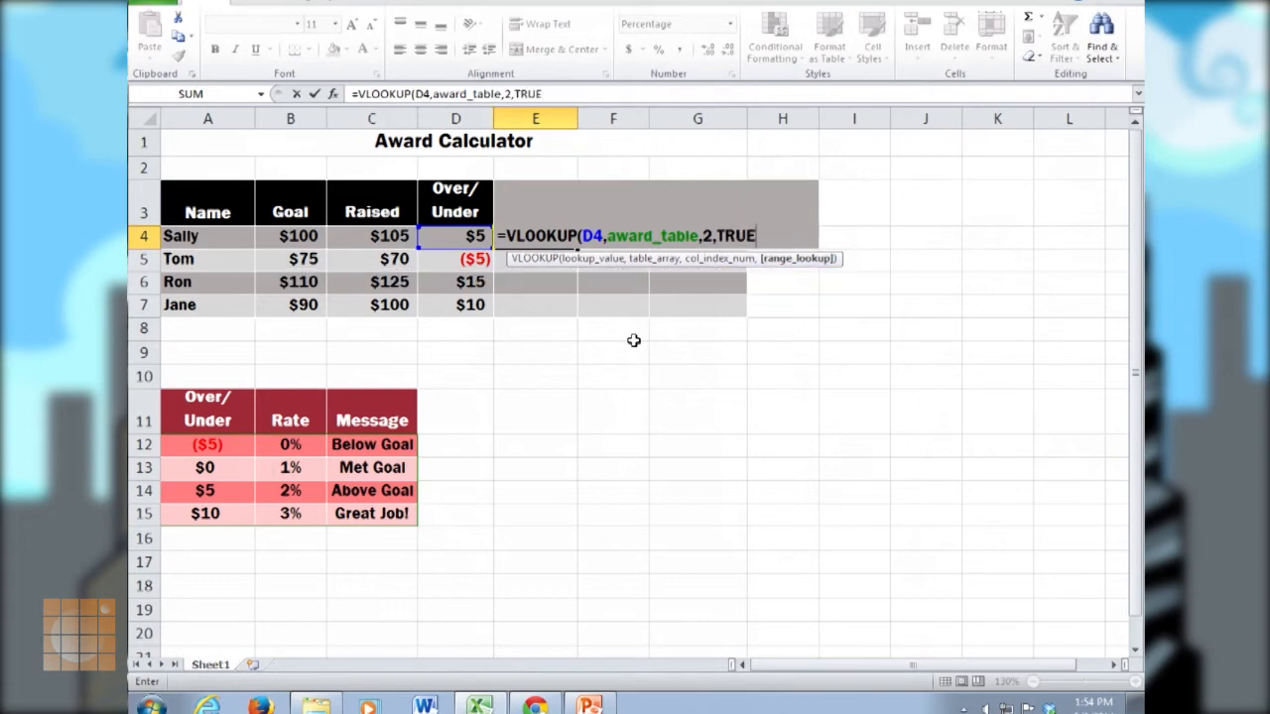
{"action": "type", "text": ")"}
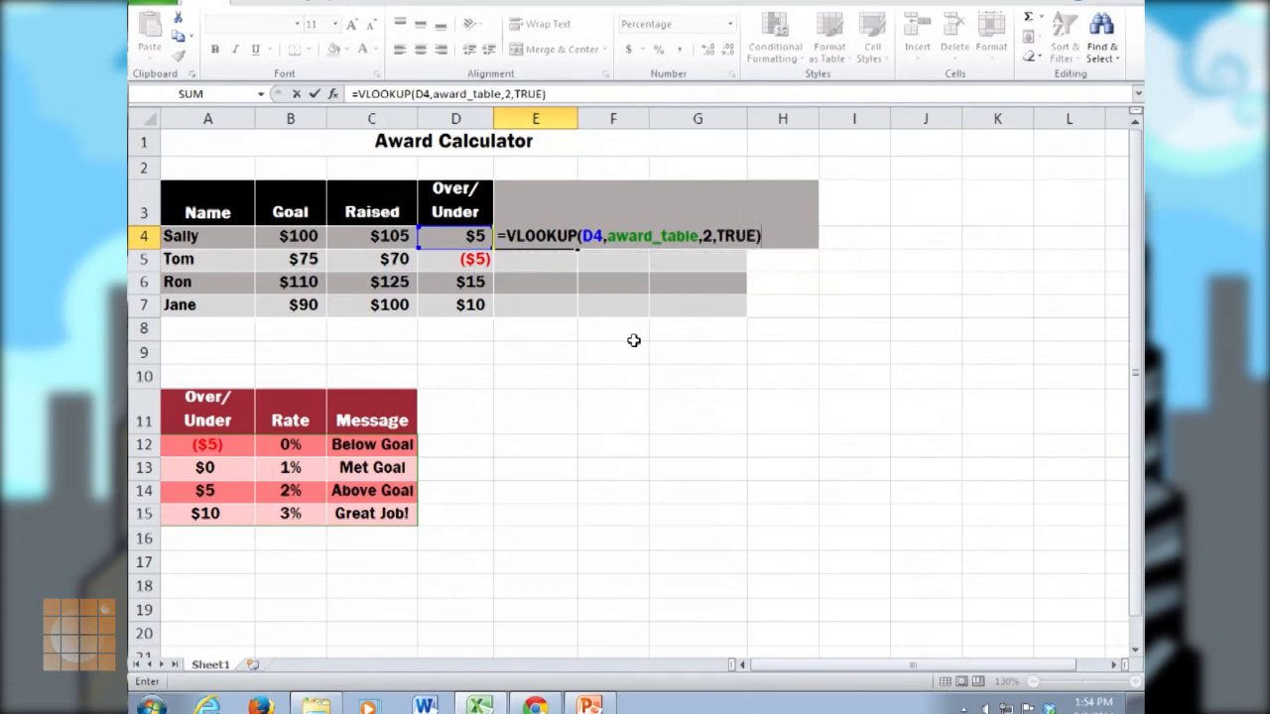
{"action": "key", "text": "Return"}
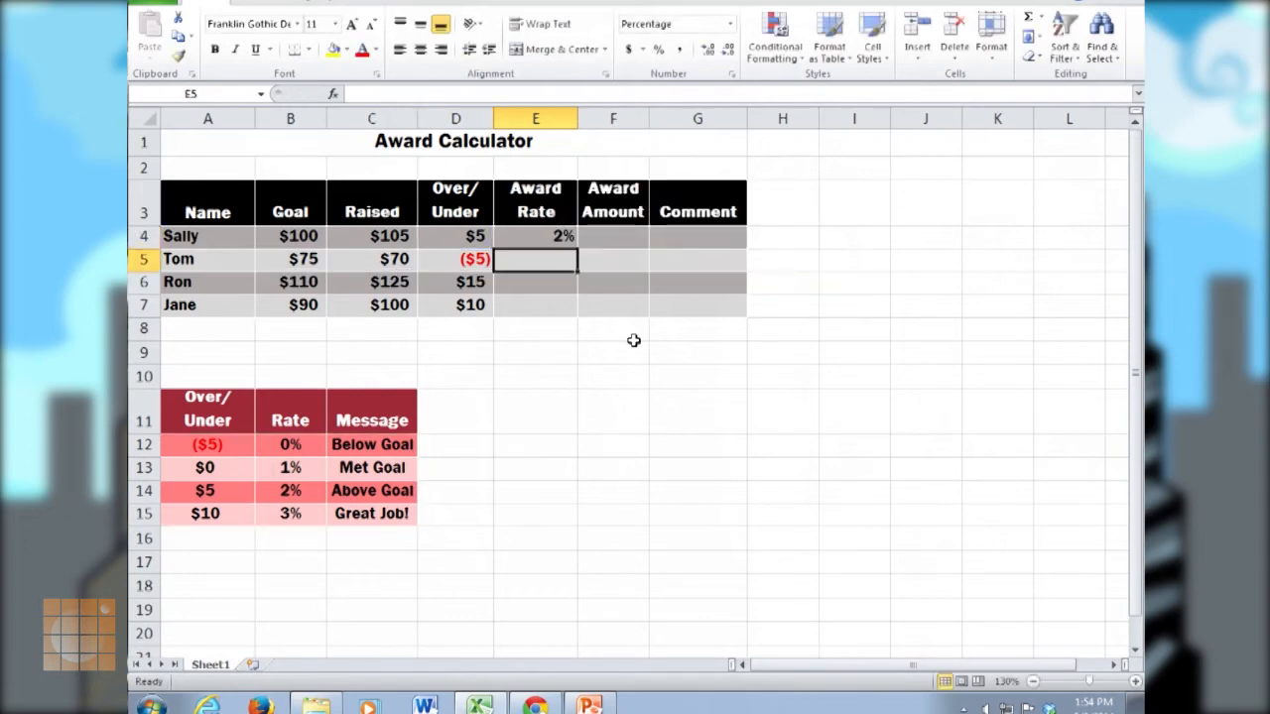
{"action": "left_click", "coordinate": [567, 239]}
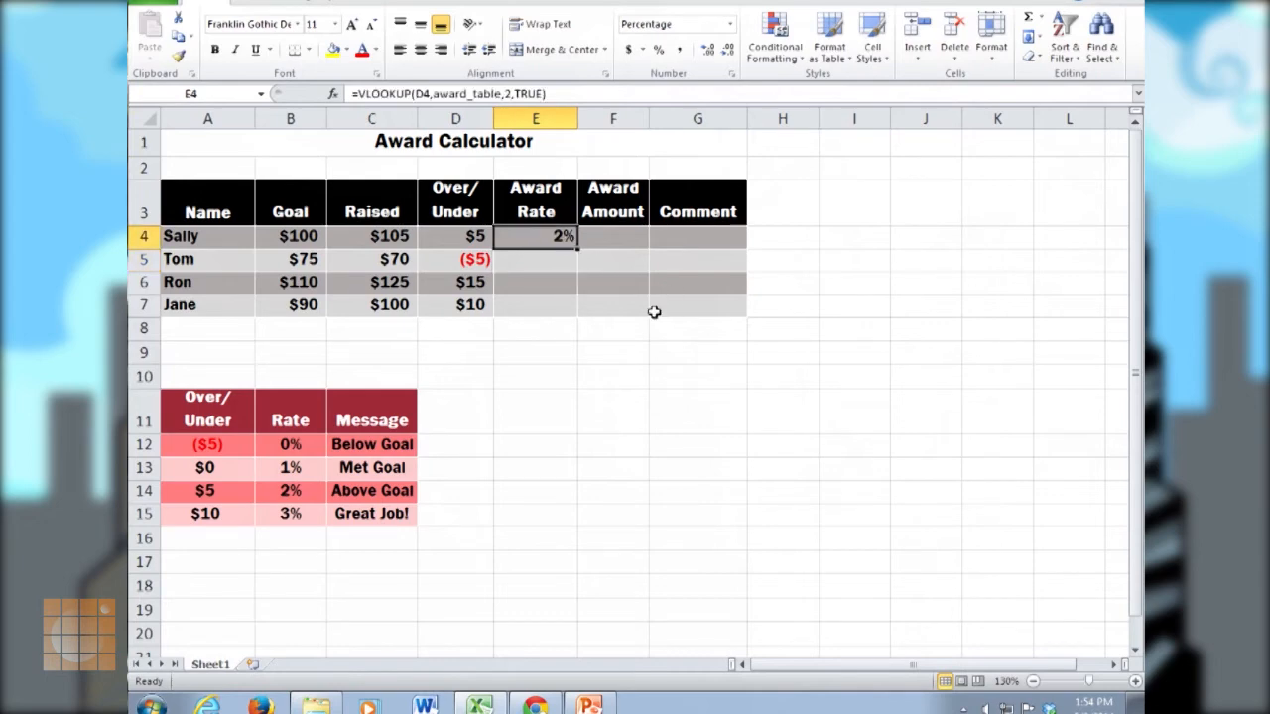
{"action": "left_click", "coordinate": [236, 490]}
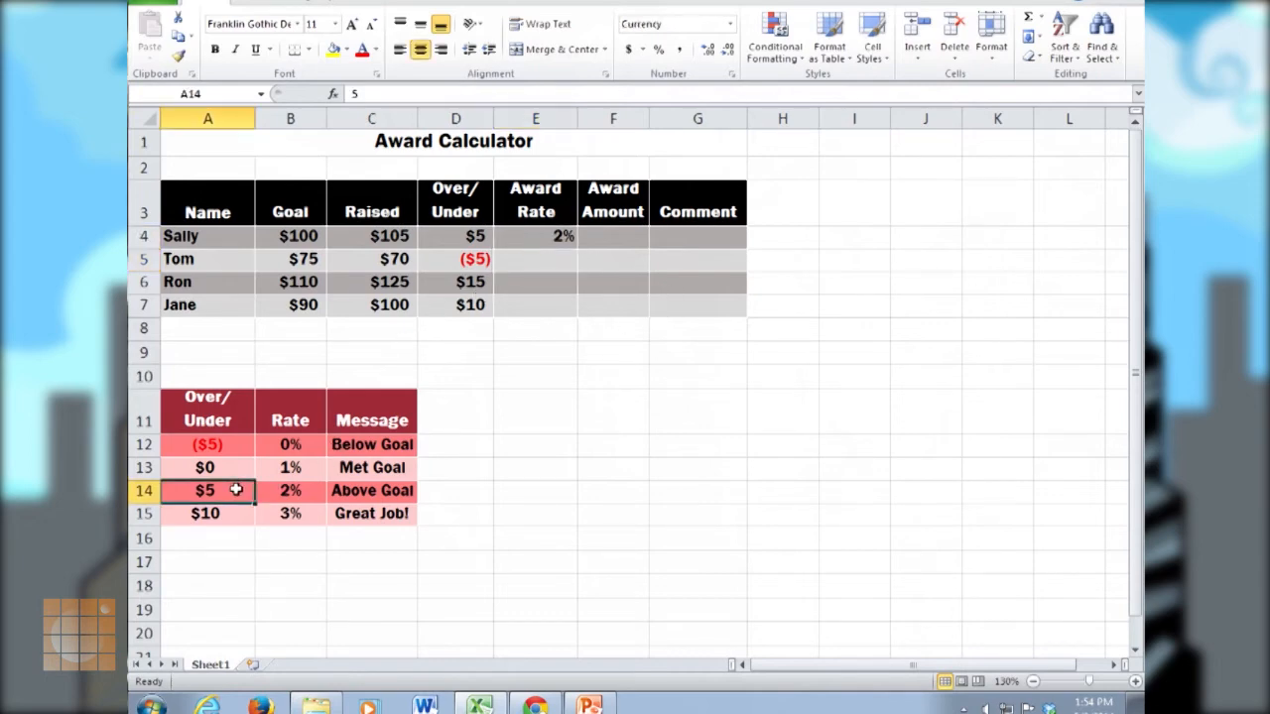
{"action": "left_click", "coordinate": [285, 492]}
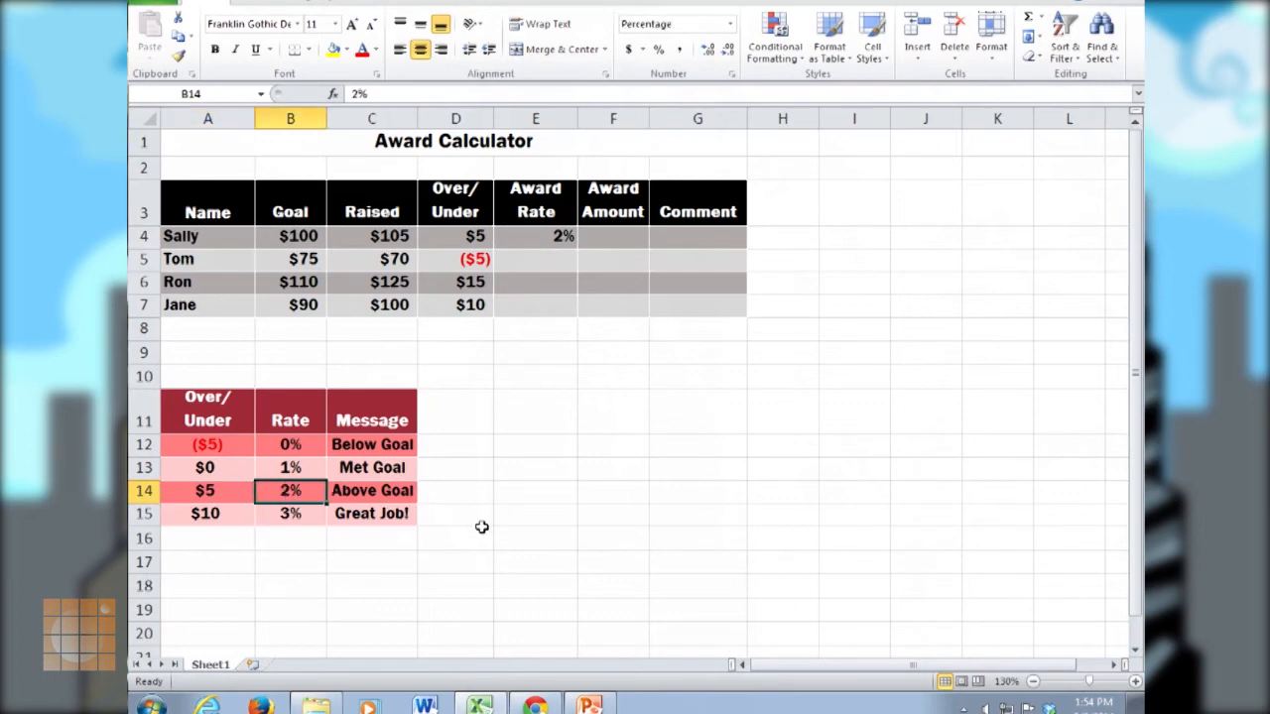
Calculate the Award Amount in F4 by multiplying Raised by Award Rate with the formula =C4*E4.
{"action": "left_click", "coordinate": [603, 237]}
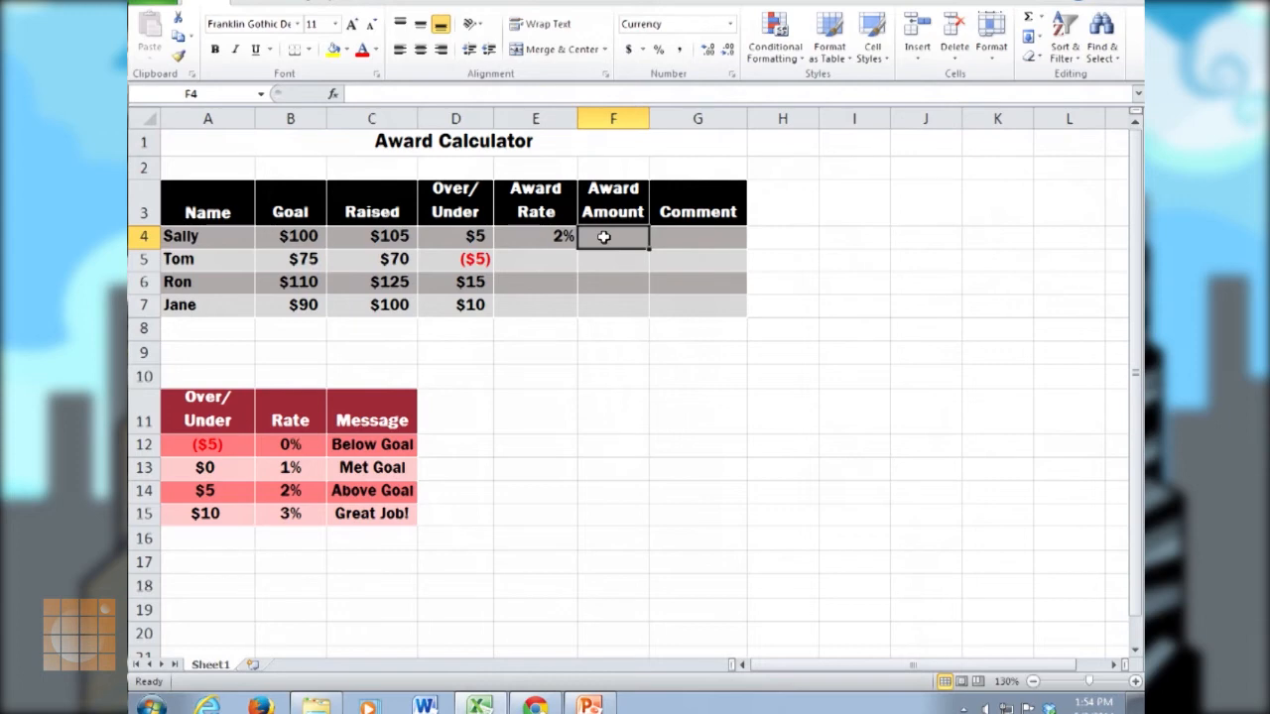
{"action": "type", "text": "="}
{"action": "left_click", "coordinate": [403, 238]}
{"action": "type", "text": "*"}
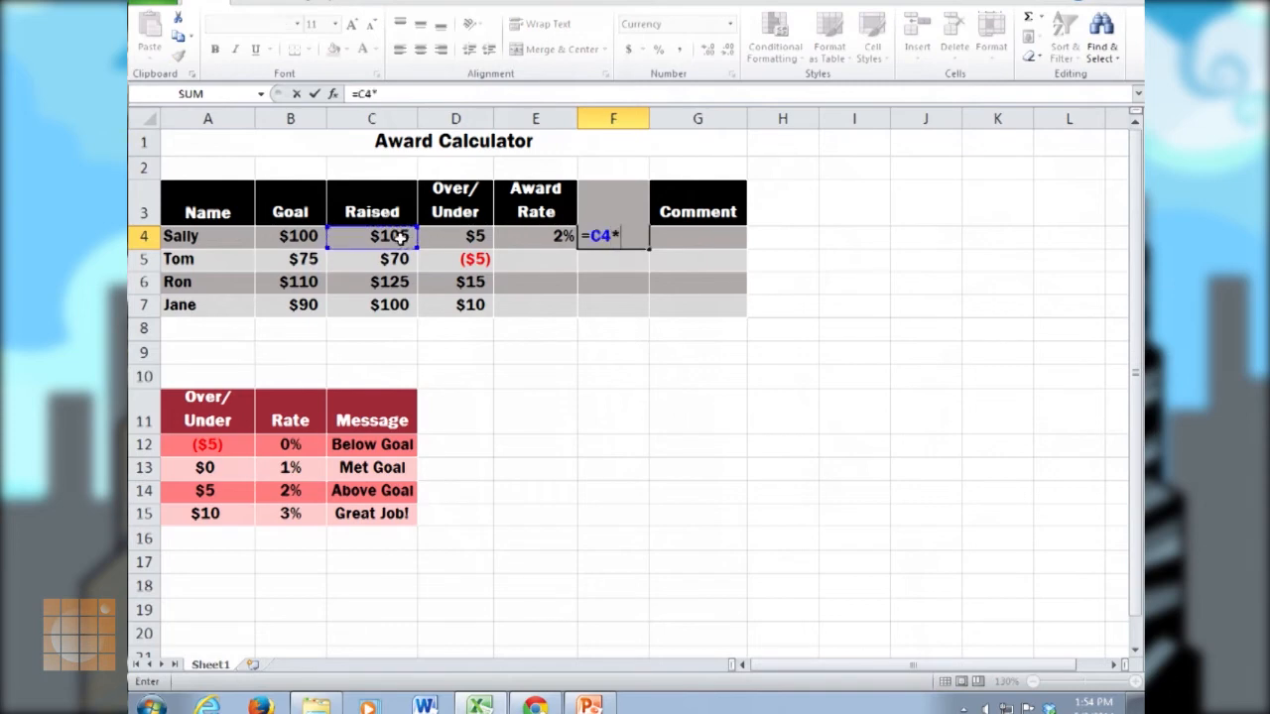
{"action": "left_click", "coordinate": [539, 237]}
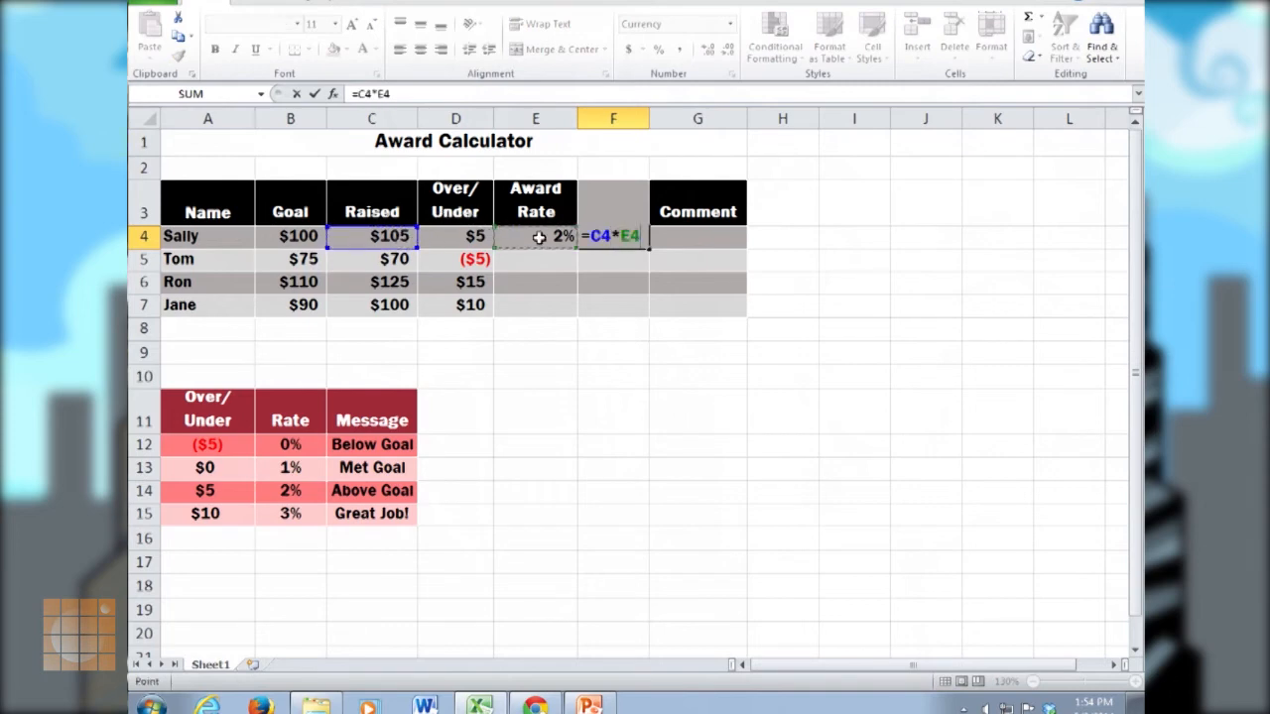
{"action": "key", "text": "Return"}
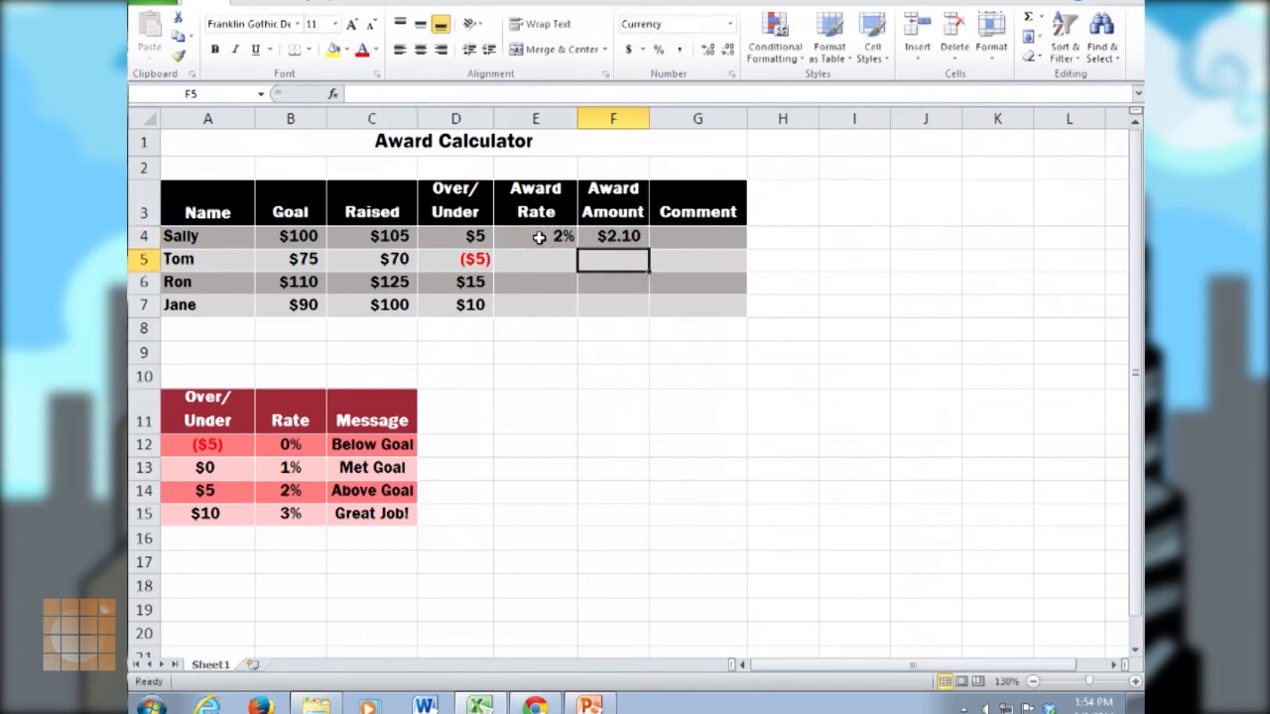
Enter the formula =VLOOKUP(D4,award_table,3) in G4 to look up the Comment message.
{"action": "left_click", "coordinate": [698, 237]}
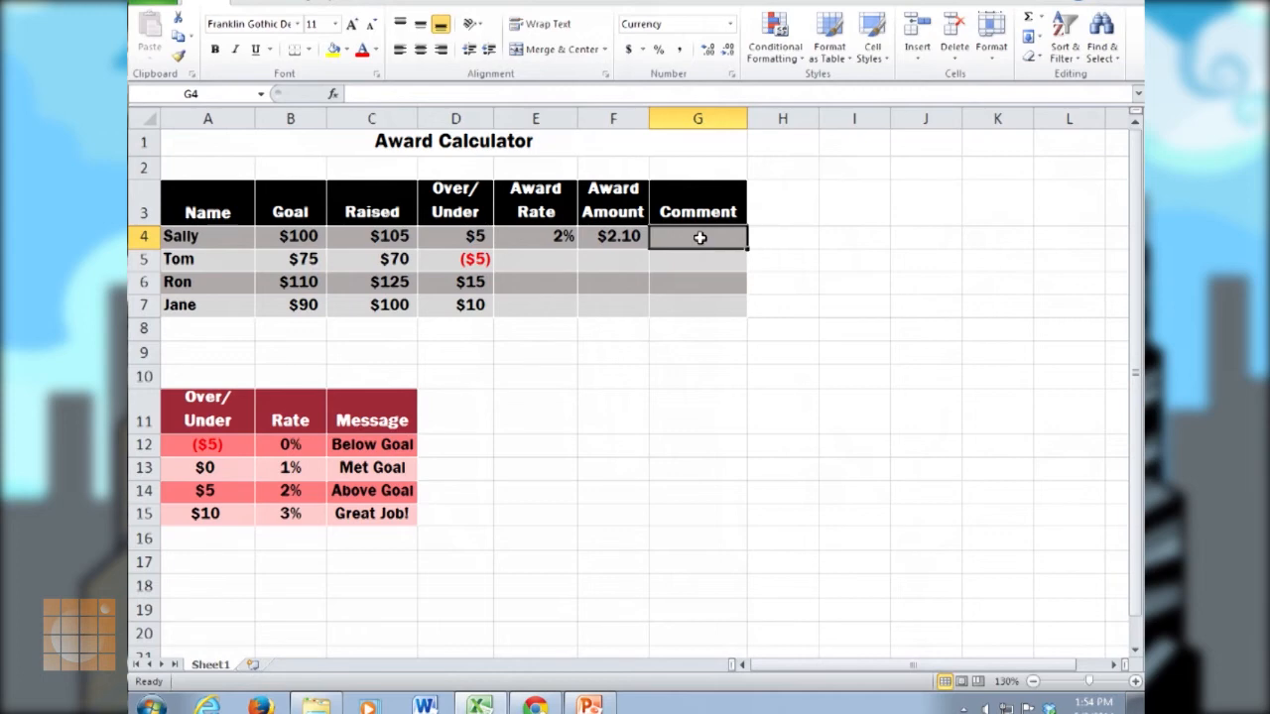
{"action": "type", "text": "="}
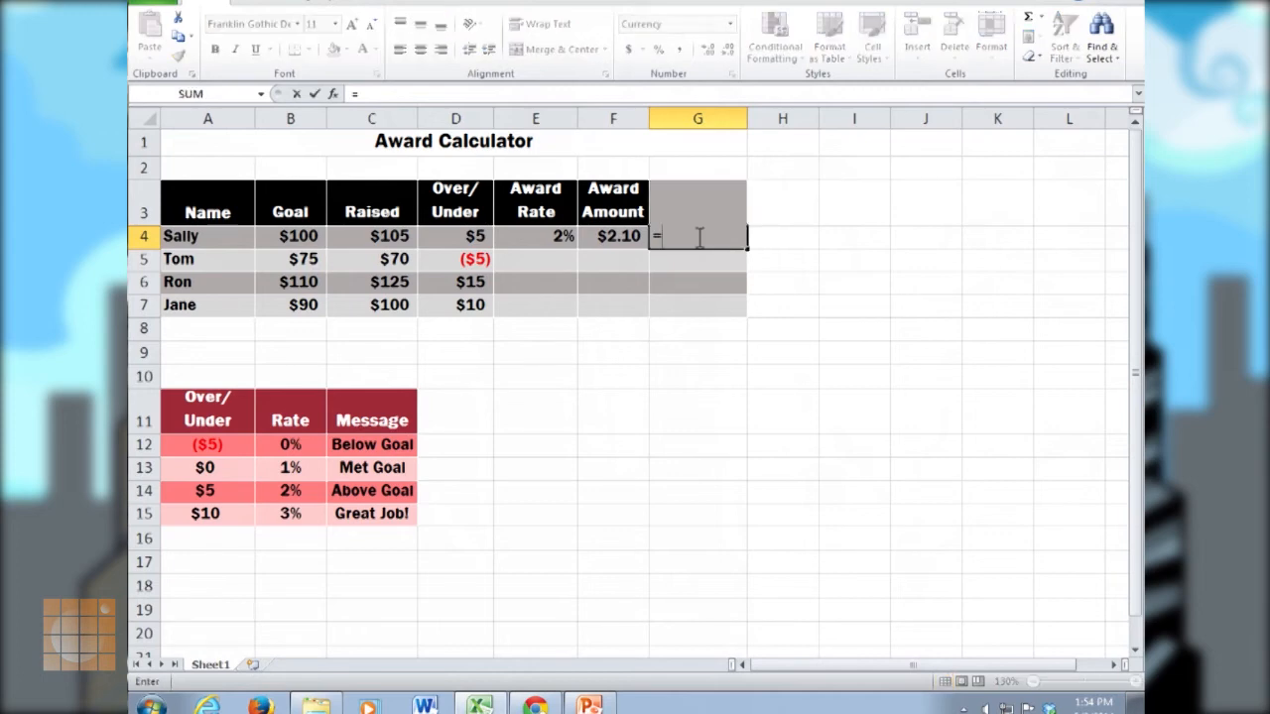
{"action": "type", "text": "vll"}
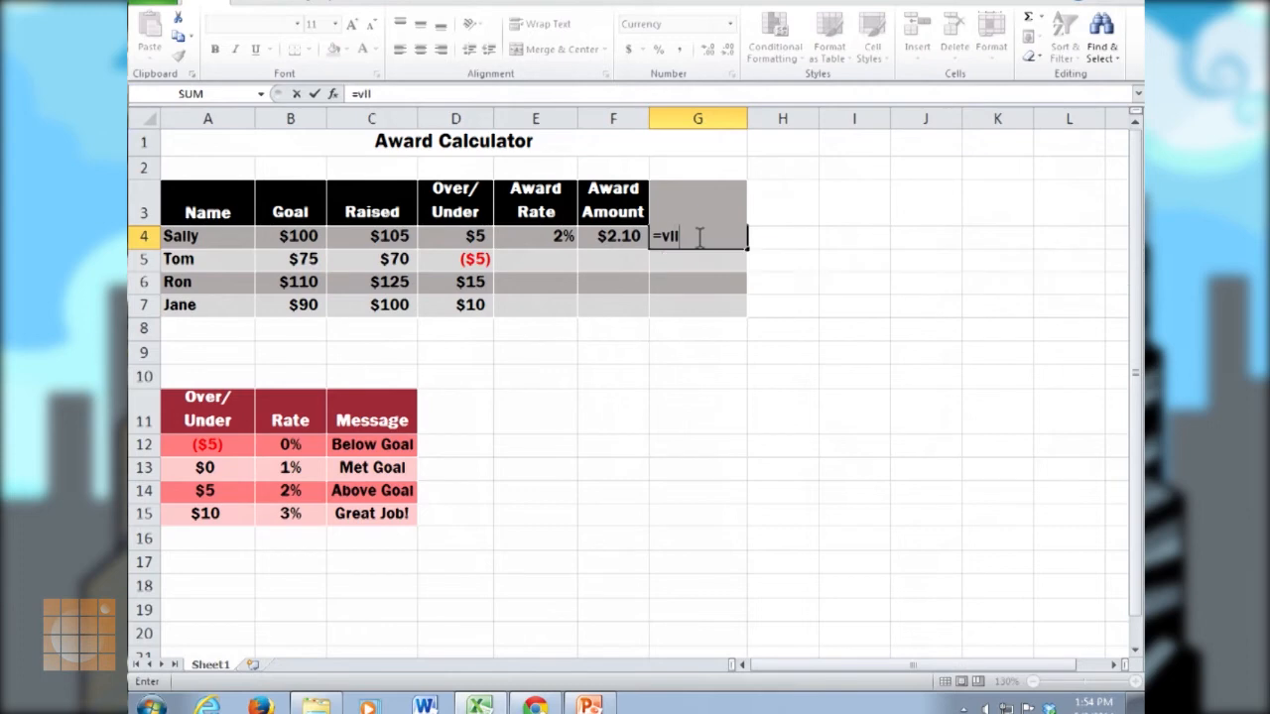
{"action": "key", "text": "Tab"}
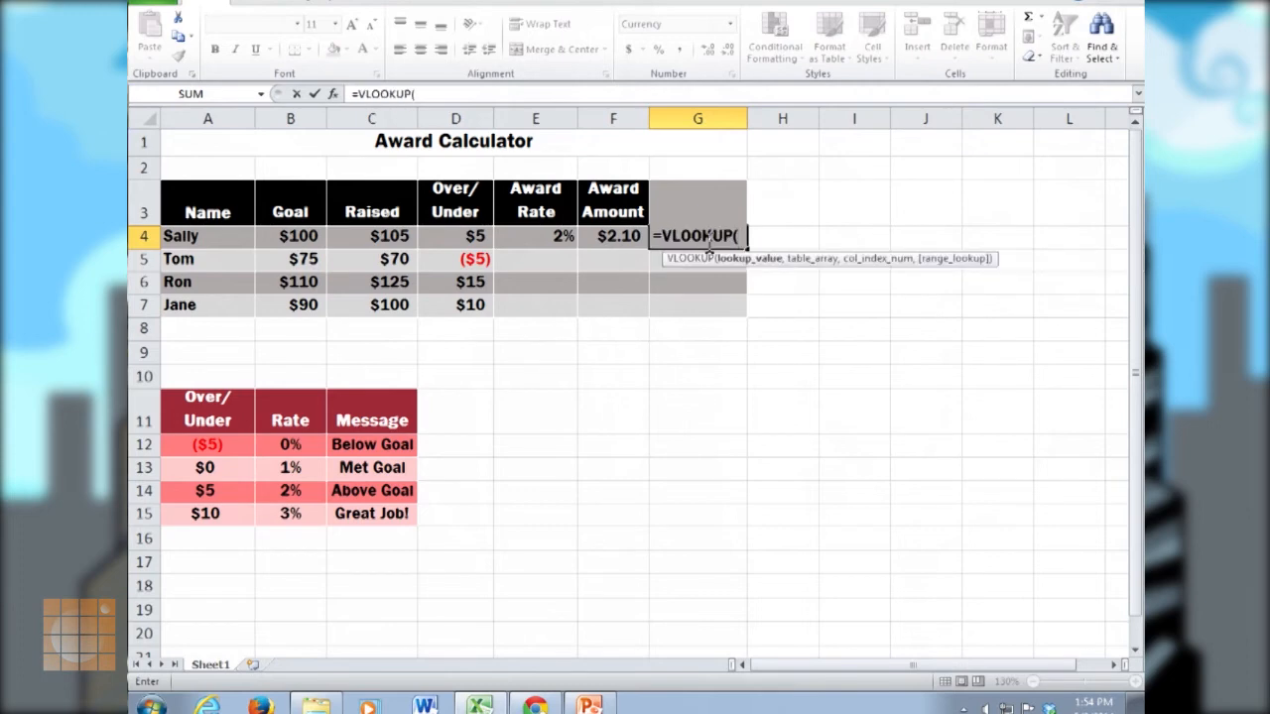
{"action": "left_click", "coordinate": [471, 235]}
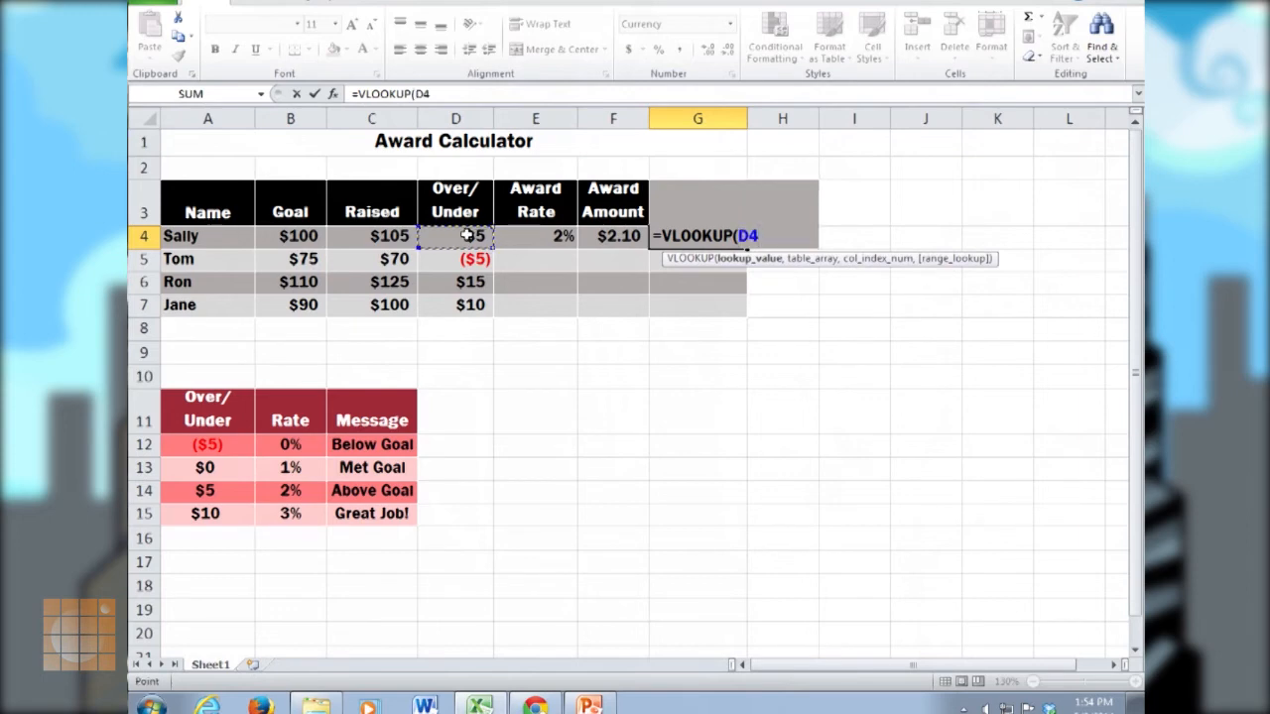
{"action": "type", "text": ","}
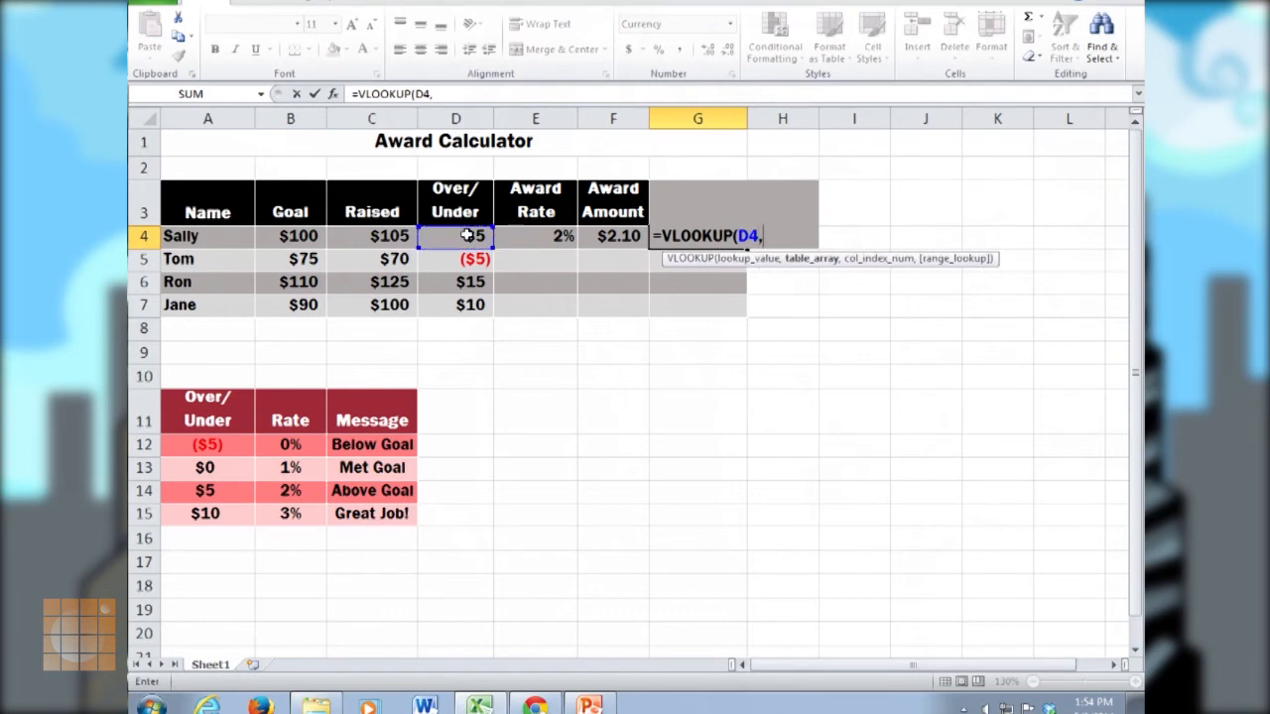
{"action": "type", "text": "aw"}
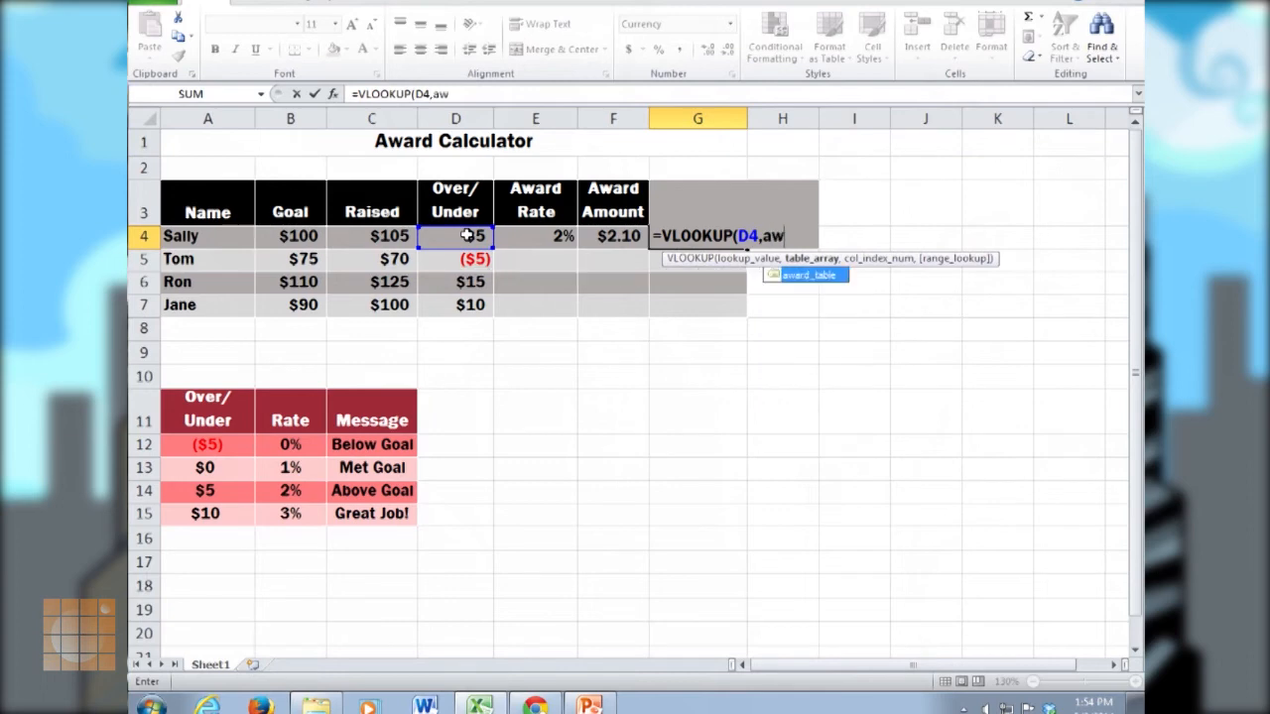
{"action": "key", "text": "Tab"}
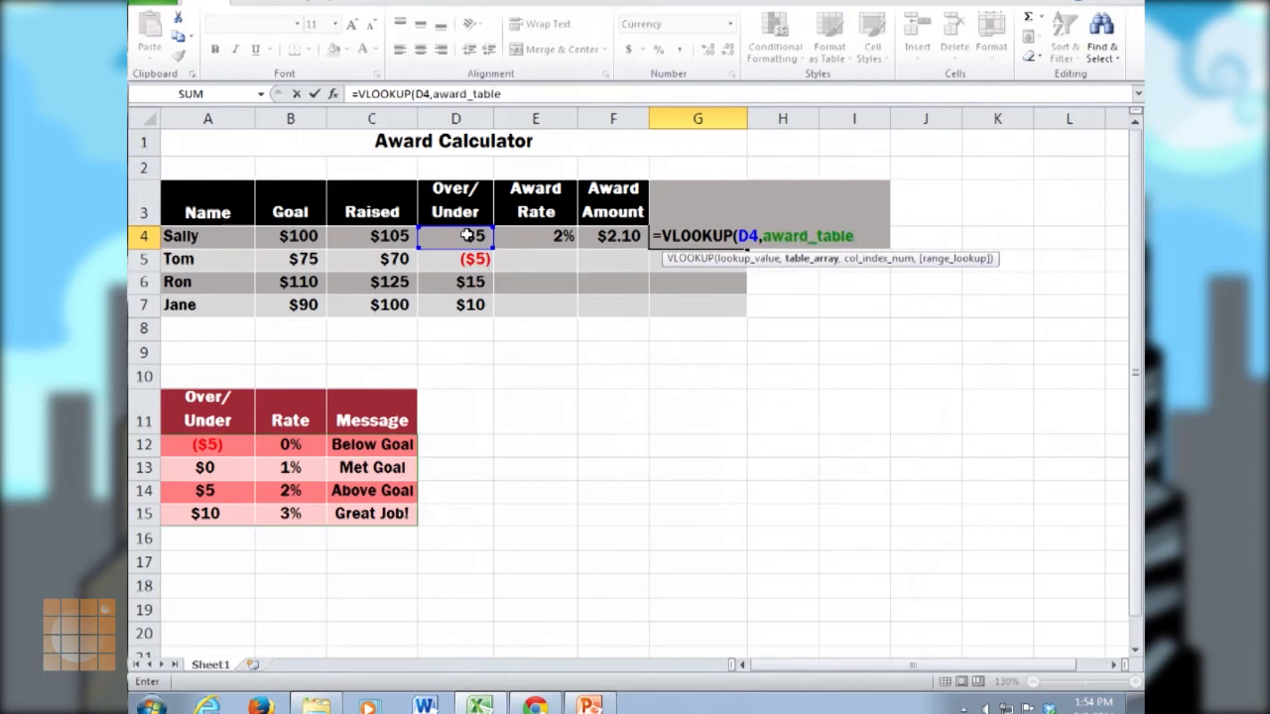
{"action": "type", "text": ","}
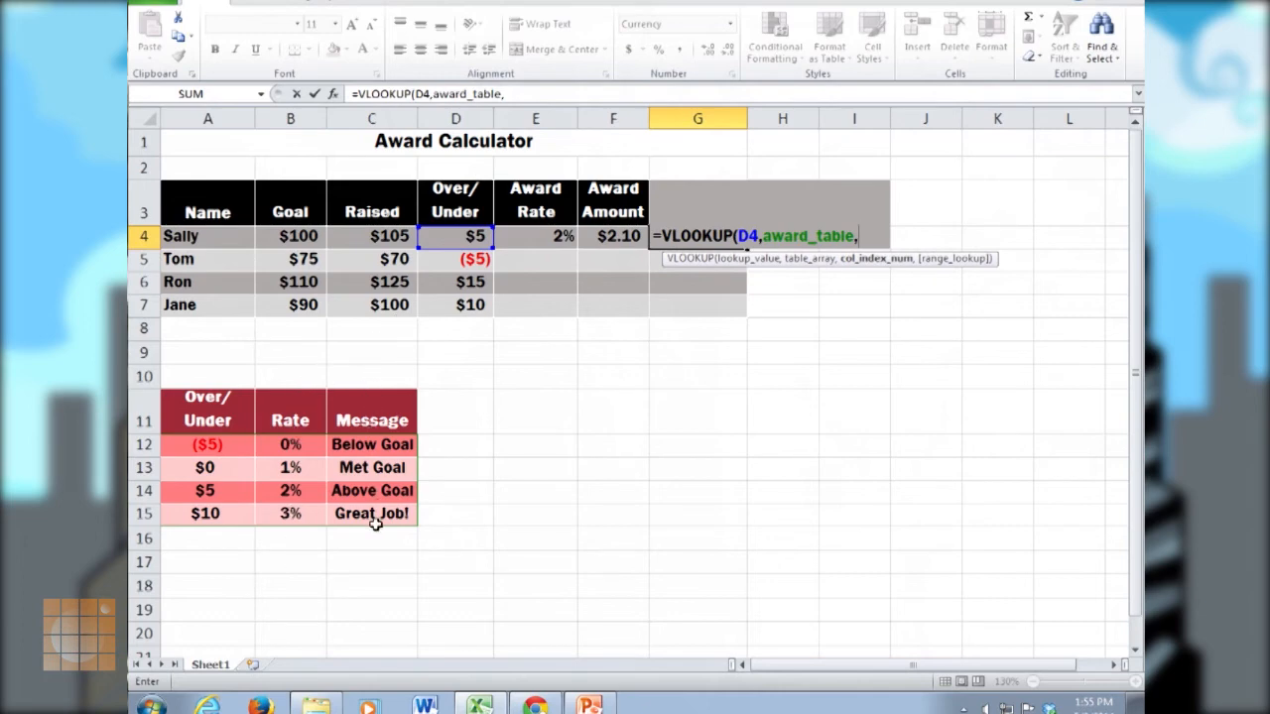
{"action": "type", "text": "3)"}
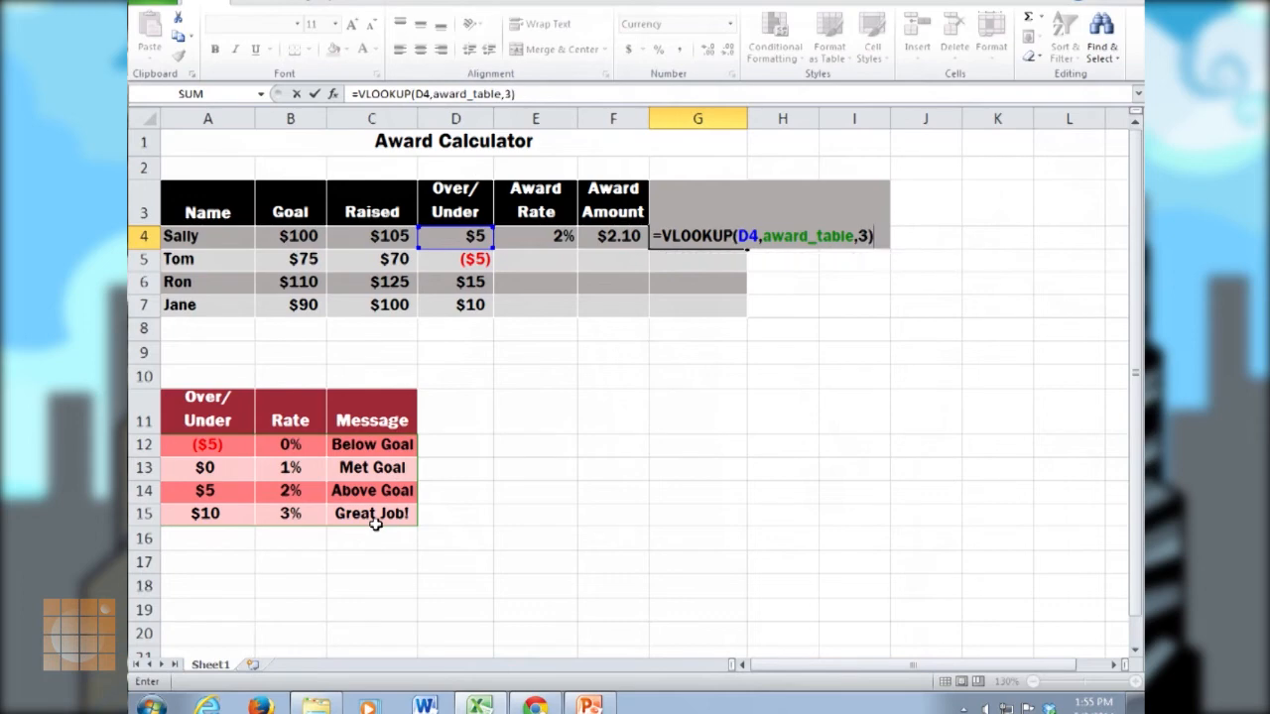
{"action": "key", "text": "Return"}
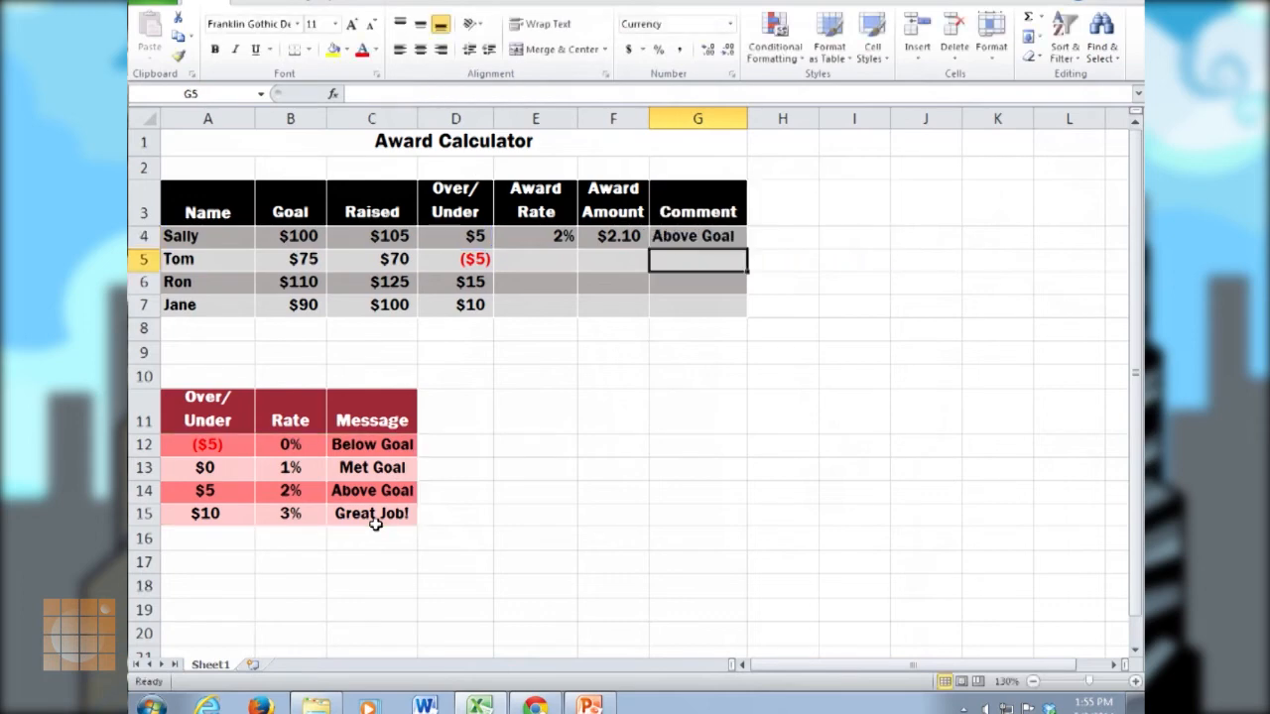
Fill the Award Rate, Award Amount and Comment formulas from E4:G4 down through row 7.
{"action": "left_click_drag", "start_coordinate": [545, 235], "coordinate": [749, 313]}
{"action": "left_click", "coordinate": [675, 372]}
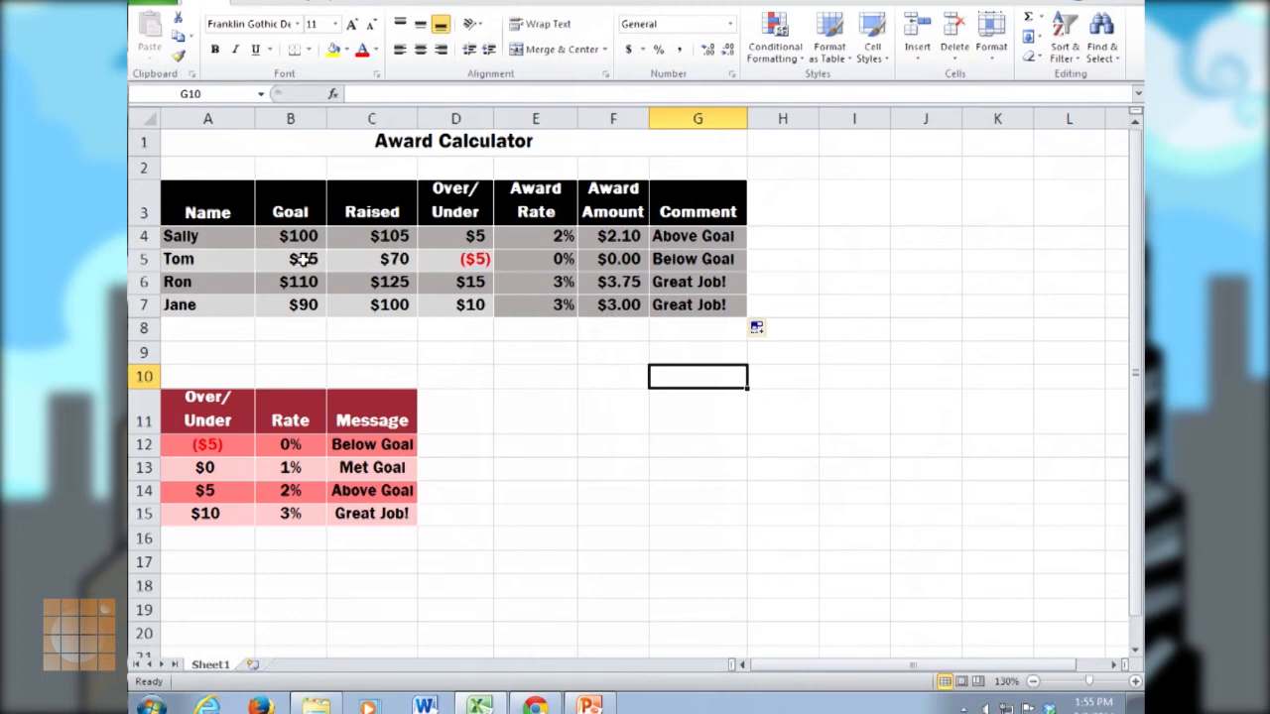
Copy the light row formatting from B5 onto E5:G5 and from B7 onto E7:G7 with Format Painter.
{"action": "left_click", "coordinate": [284, 260]}
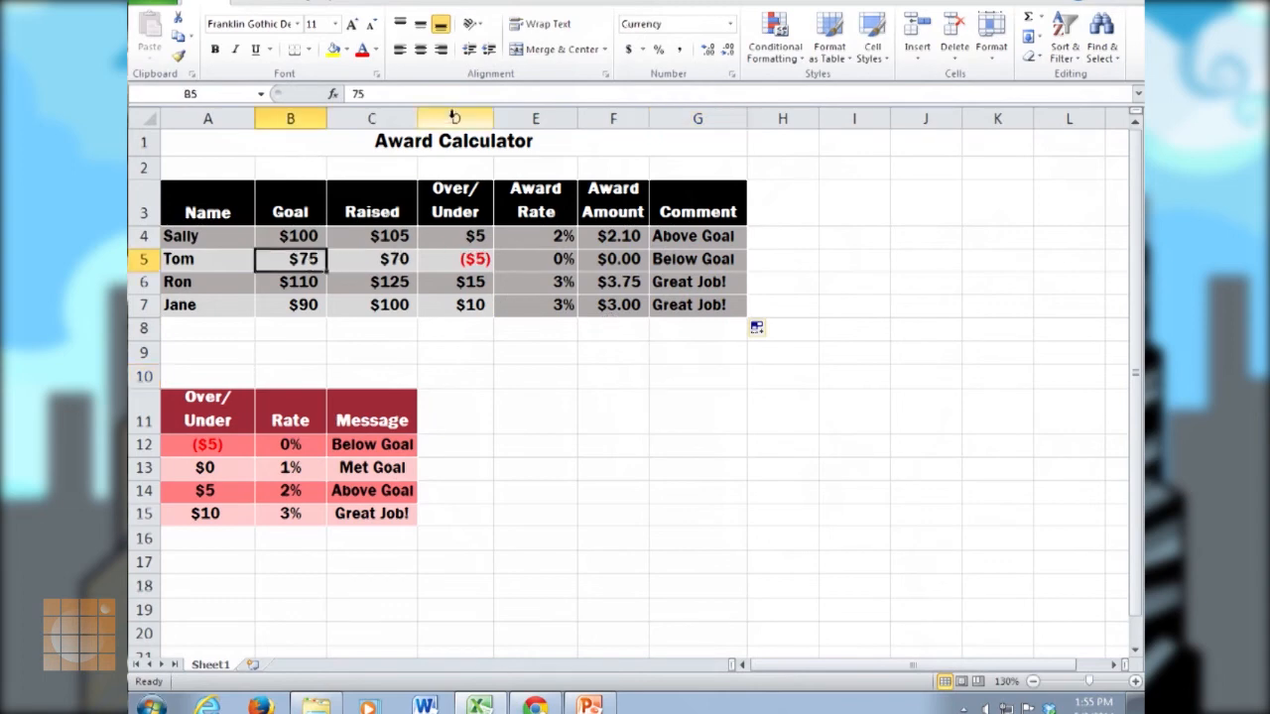
{"action": "left_click", "coordinate": [182, 58]}
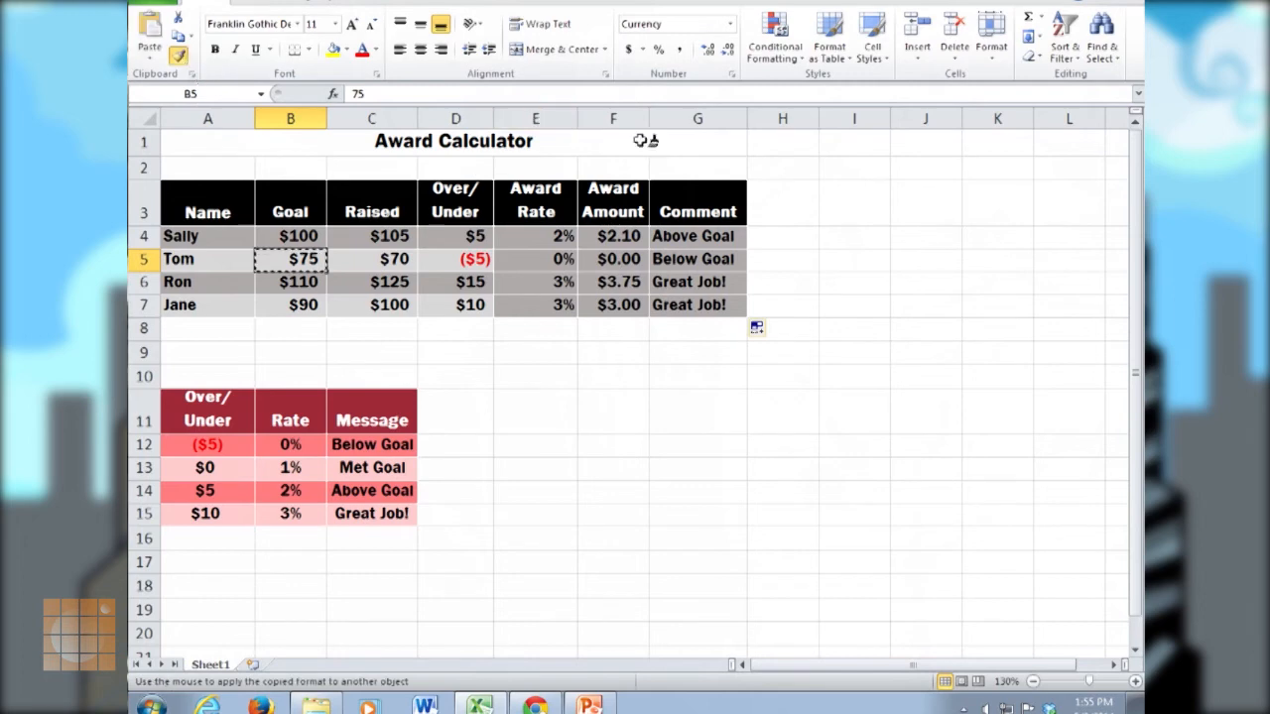
{"action": "left_click_drag", "start_coordinate": [555, 260], "coordinate": [660, 259]}
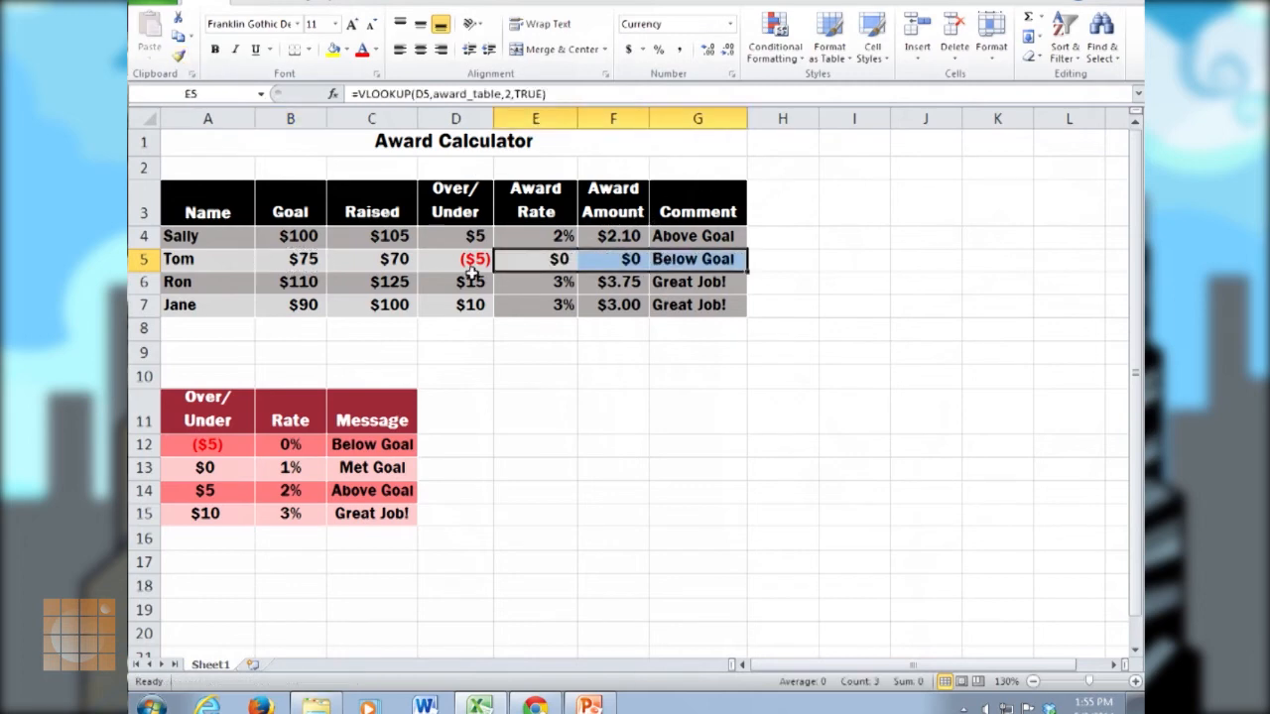
{"action": "left_click", "coordinate": [295, 305]}
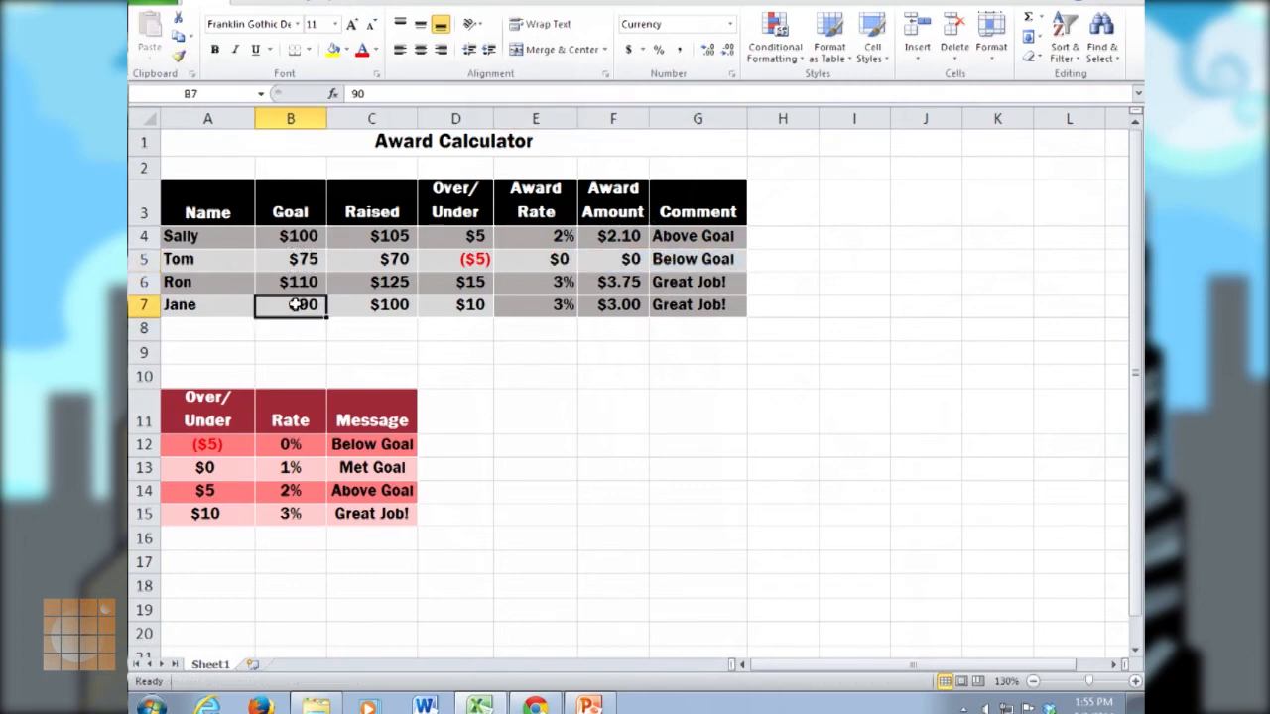
{"action": "left_click", "coordinate": [182, 57]}
{"action": "left_click_drag", "start_coordinate": [530, 310], "coordinate": [667, 307]}
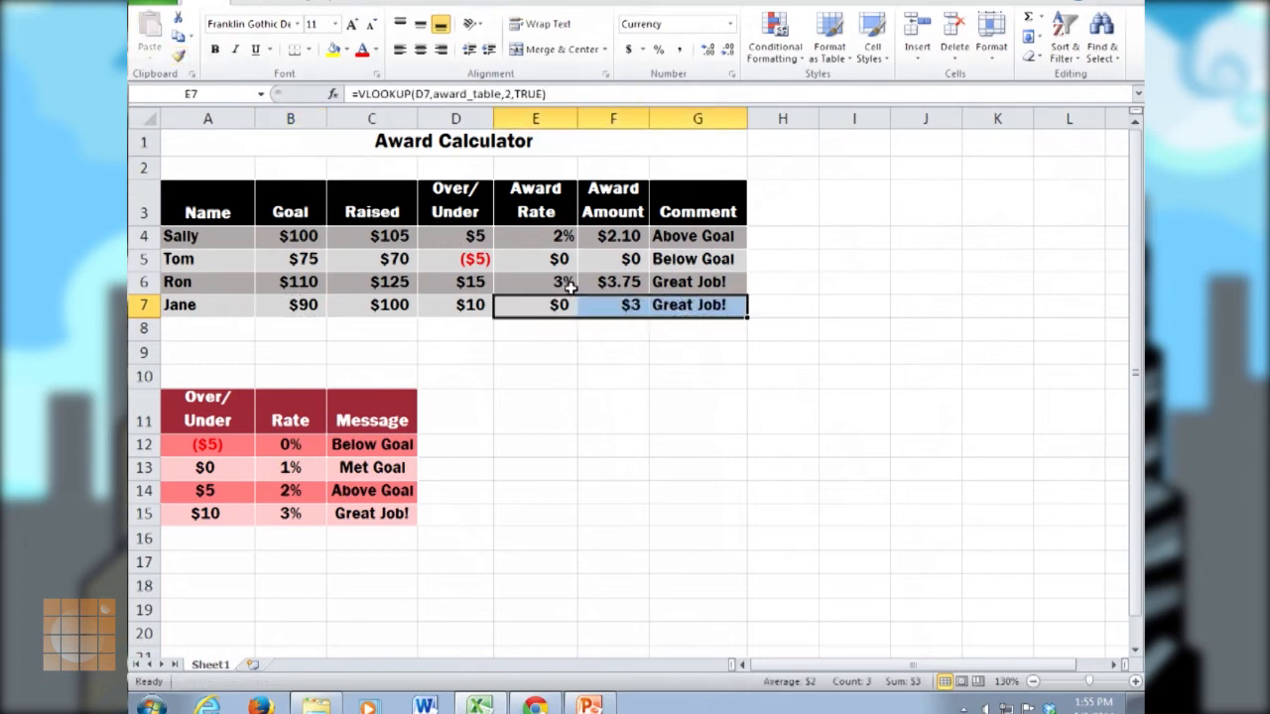
Format the Award Rate cells E5 and E7 as percentages.
{"action": "left_click", "coordinate": [552, 264]}
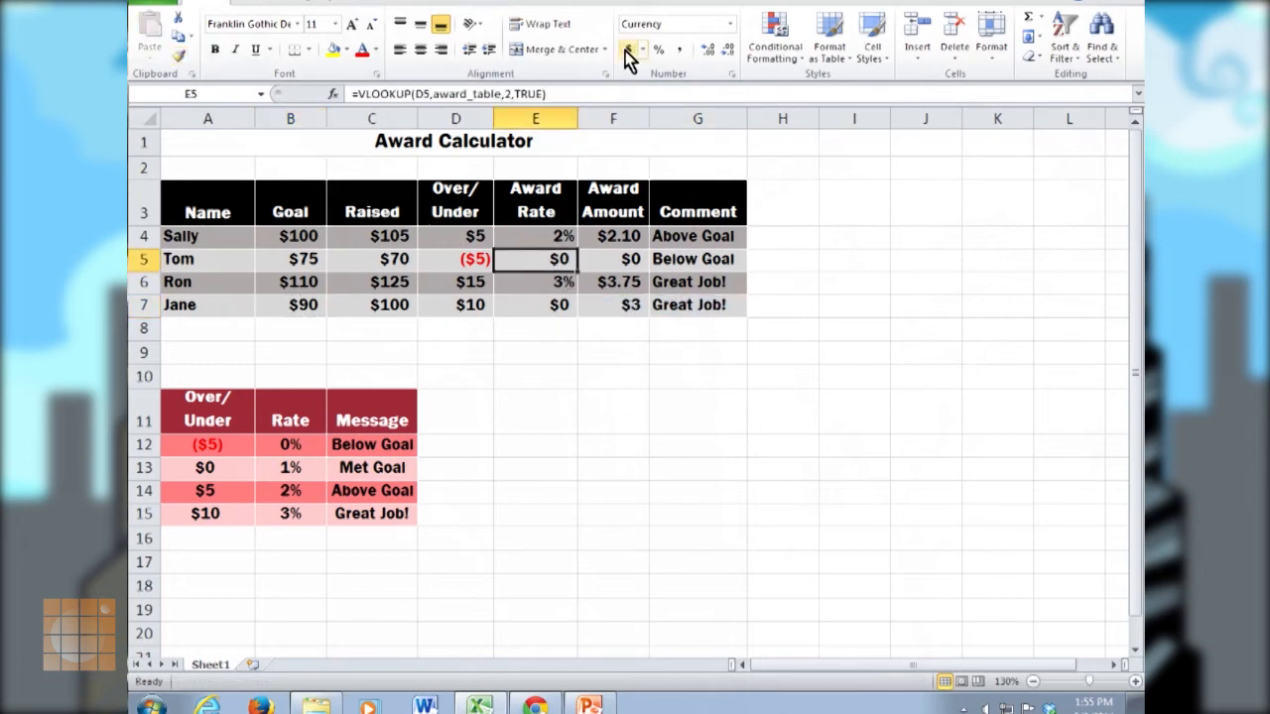
{"action": "left_click", "coordinate": [658, 49]}
{"action": "left_click", "coordinate": [558, 307]}
{"action": "left_click", "coordinate": [658, 50]}
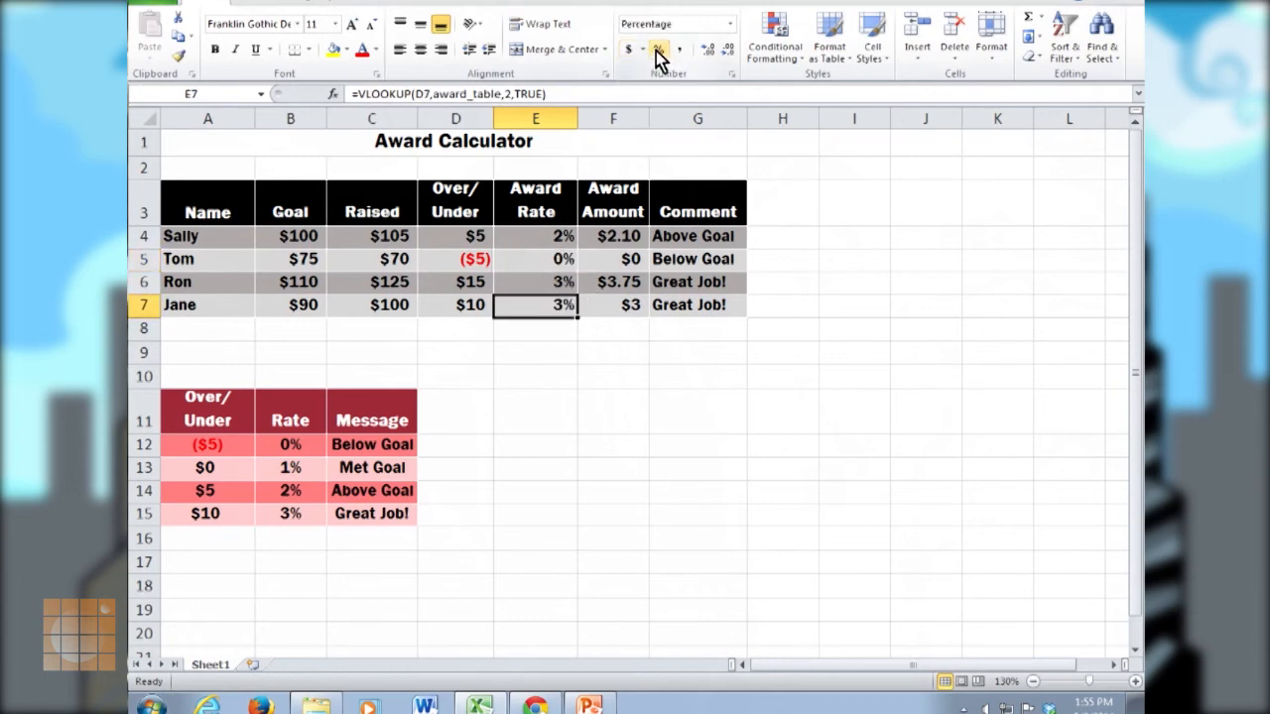
{"action": "left_click", "coordinate": [604, 395]}
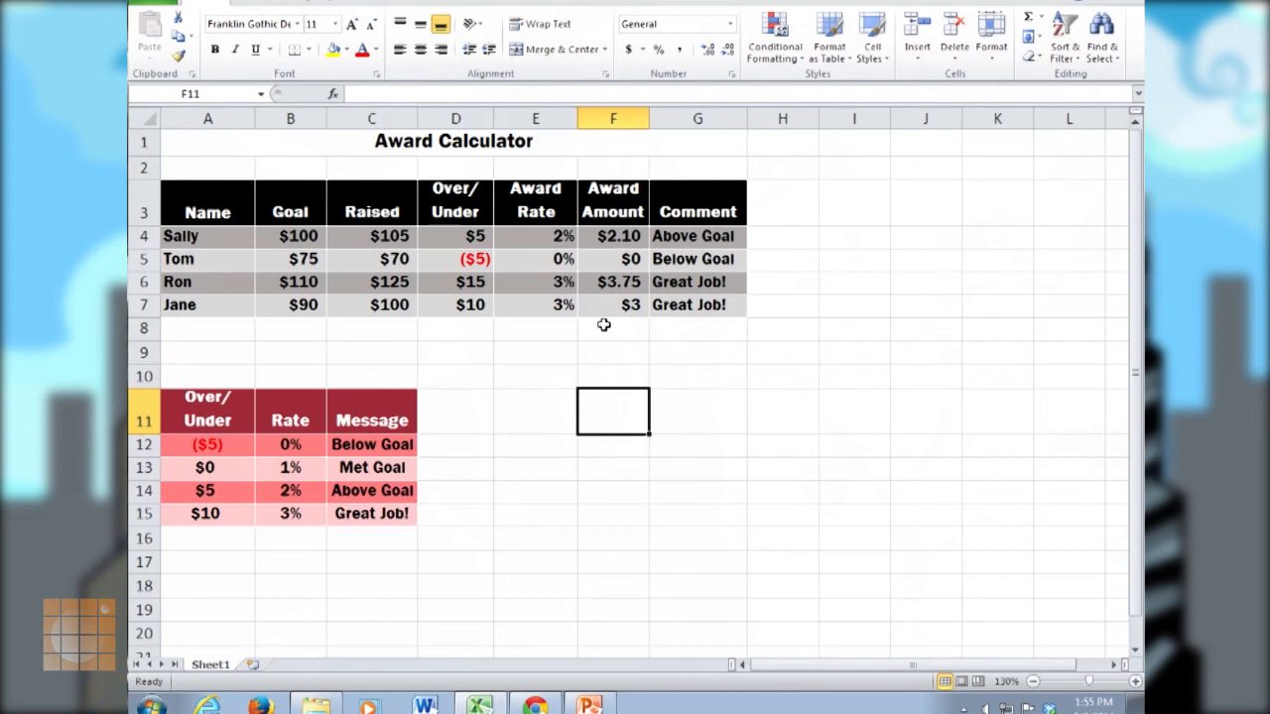
{"action": "left_click", "coordinate": [475, 236]}
{"action": "left_click", "coordinate": [394, 237]}
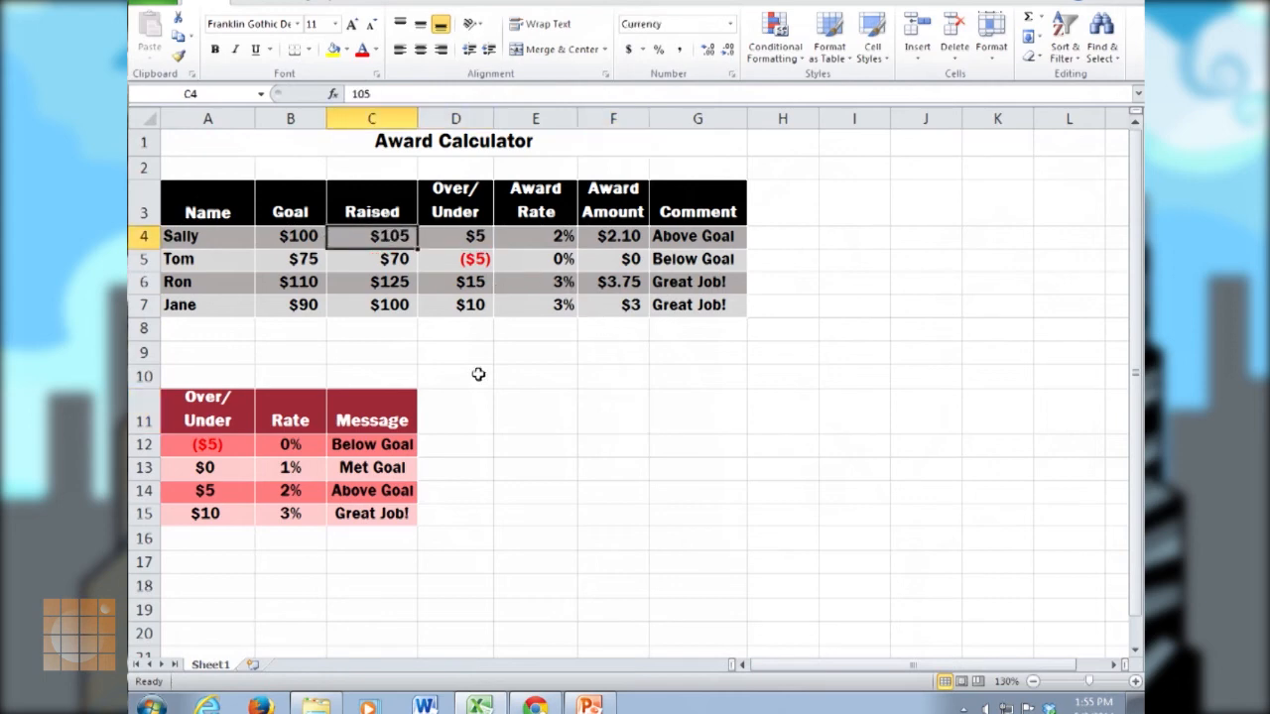
Replace the Raised amounts in C4:C7 with 95, 80, 15 and 90.
{"action": "type", "text": "95"}
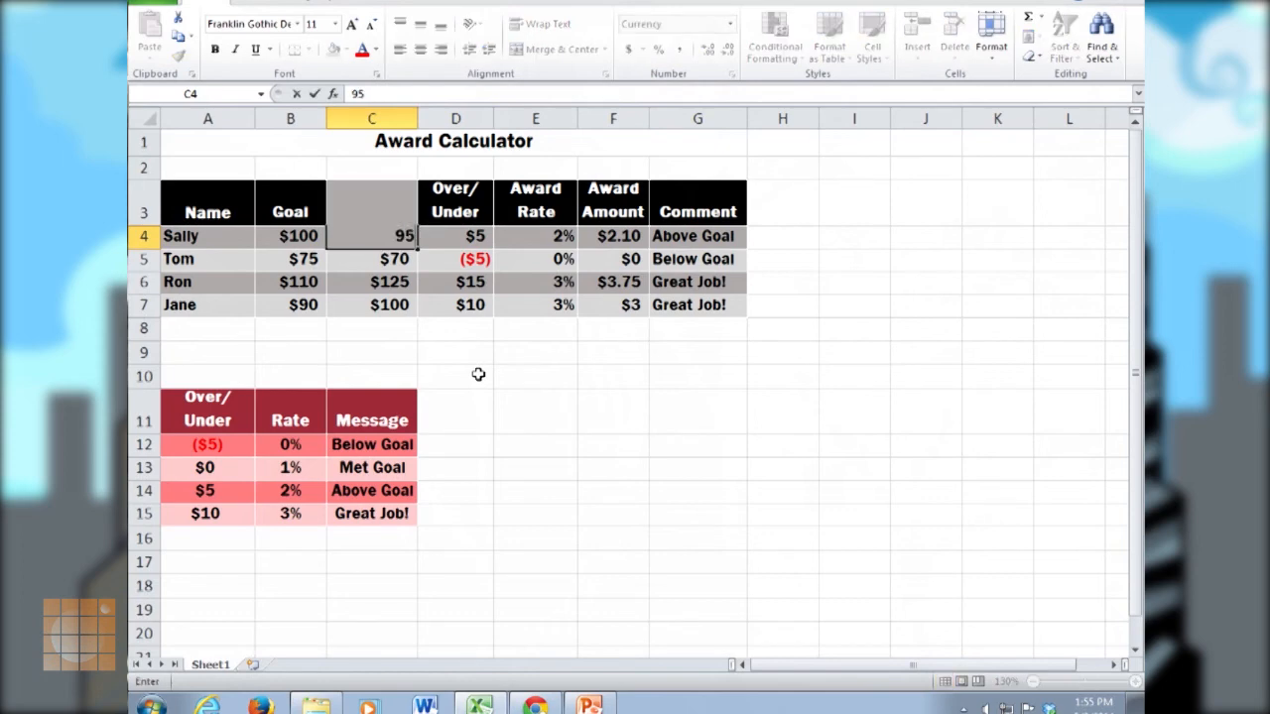
{"action": "key", "text": "Return"}
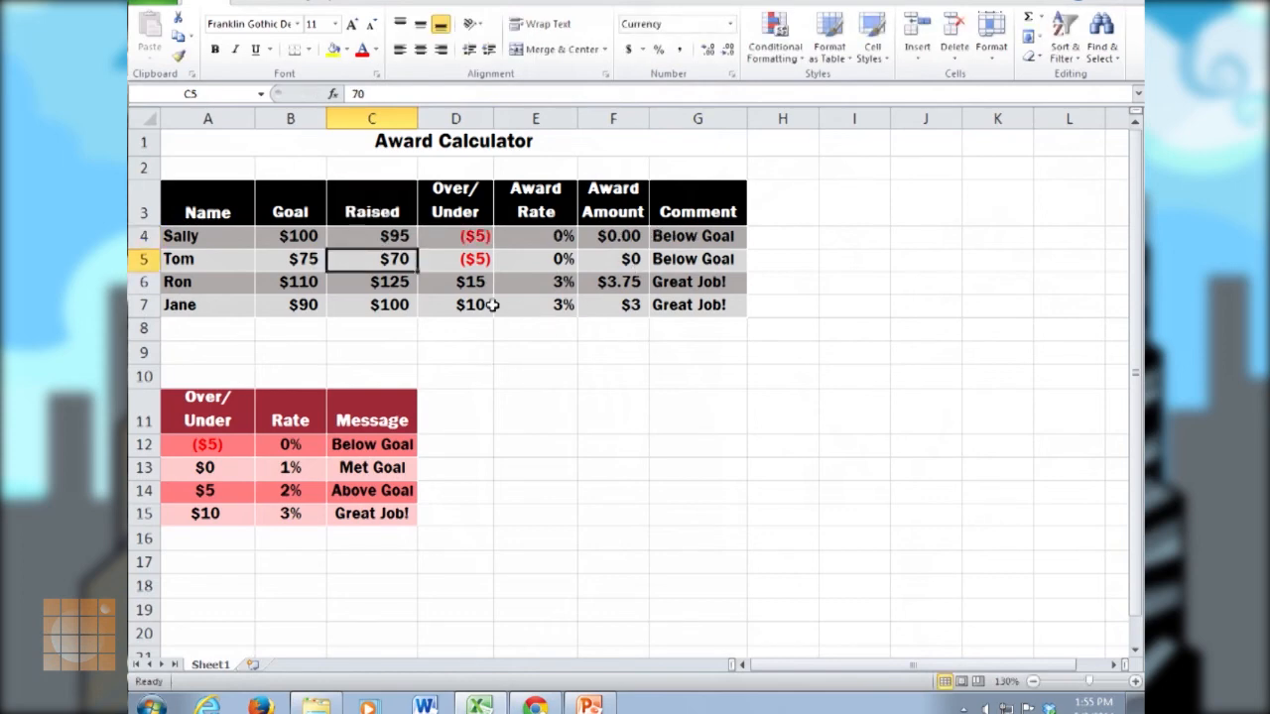
{"action": "type", "text": "80"}
{"action": "key", "text": "Return"}
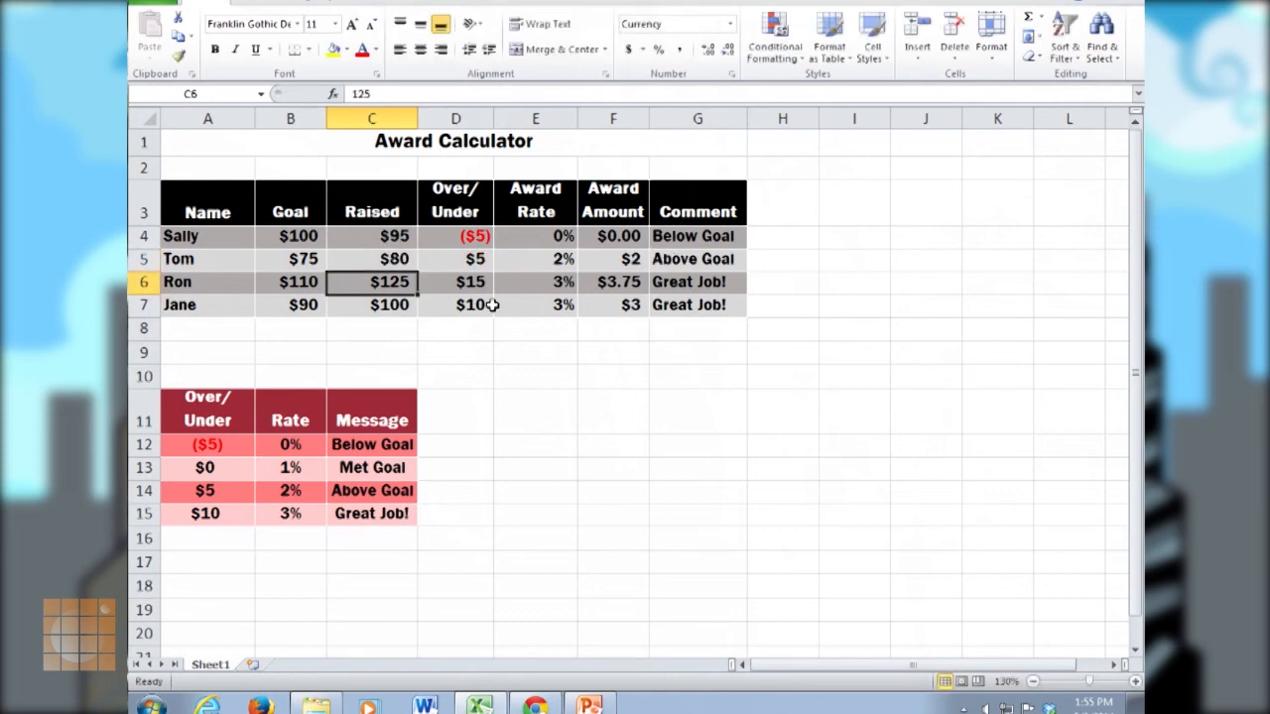
{"action": "type", "text": "15"}
{"action": "key", "text": "Return"}
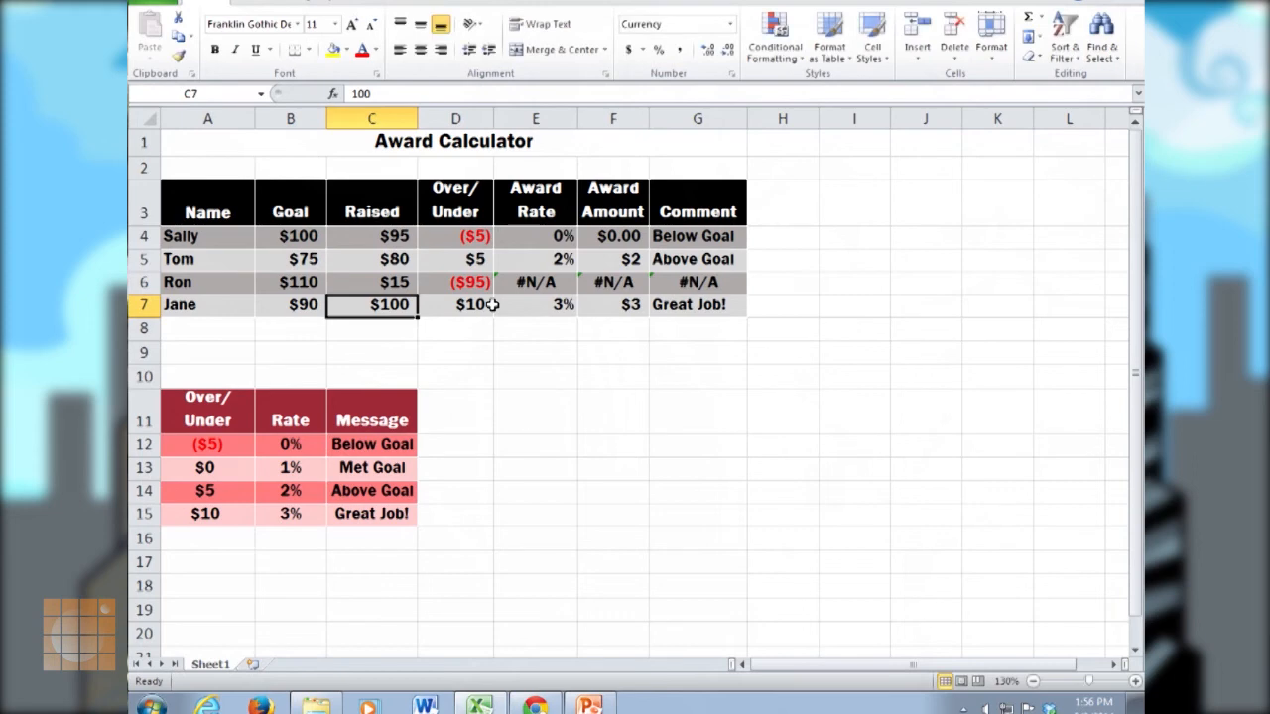
{"action": "type", "text": "90"}
{"action": "key", "text": "Return"}
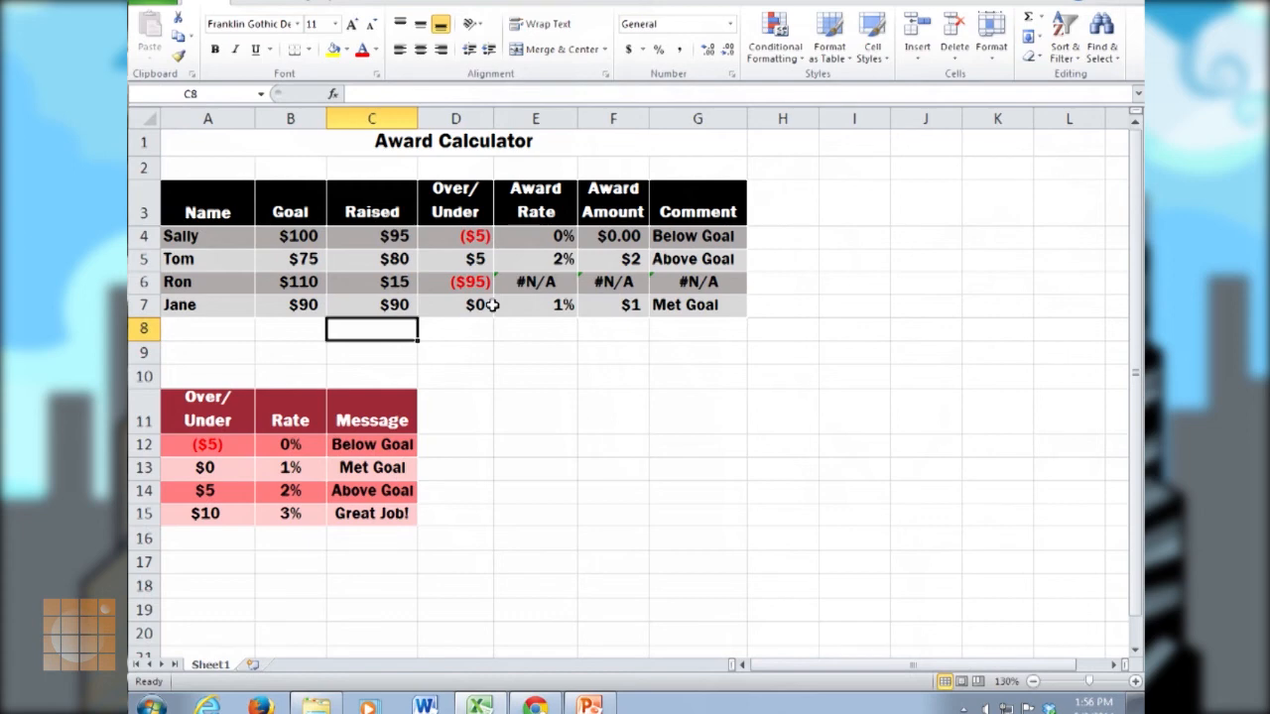
Inspect the lookup cells E6:G6 and the Over/Under formula in D6, and set the Raised amount in C6 to 115.
{"action": "left_click_drag", "start_coordinate": [536, 285], "coordinate": [680, 282]}
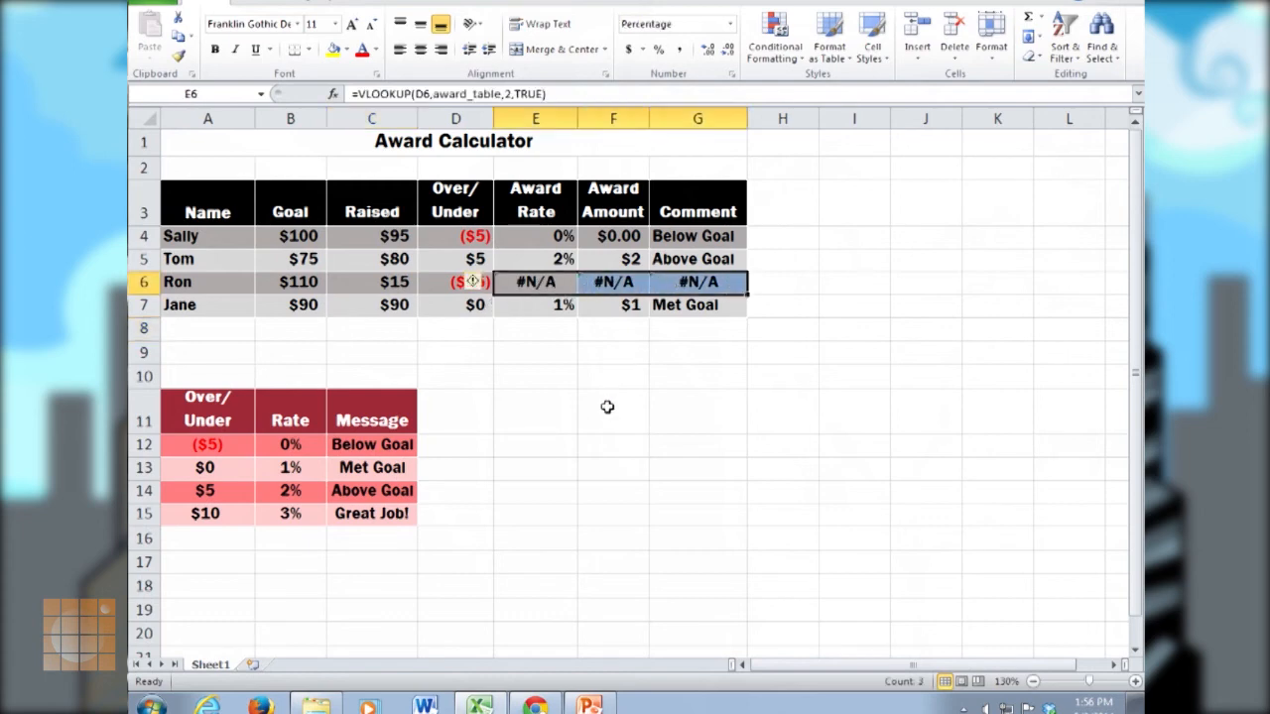
{"action": "left_click", "coordinate": [397, 282]}
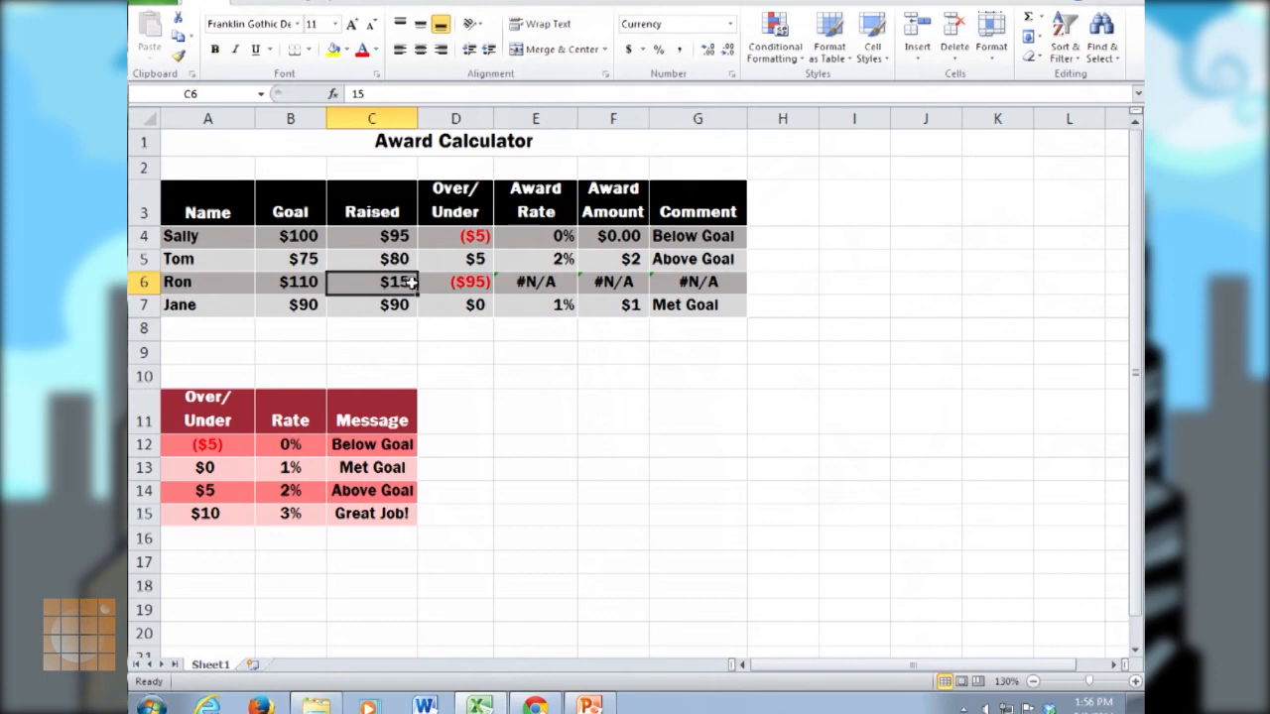
{"action": "left_click", "coordinate": [477, 283]}
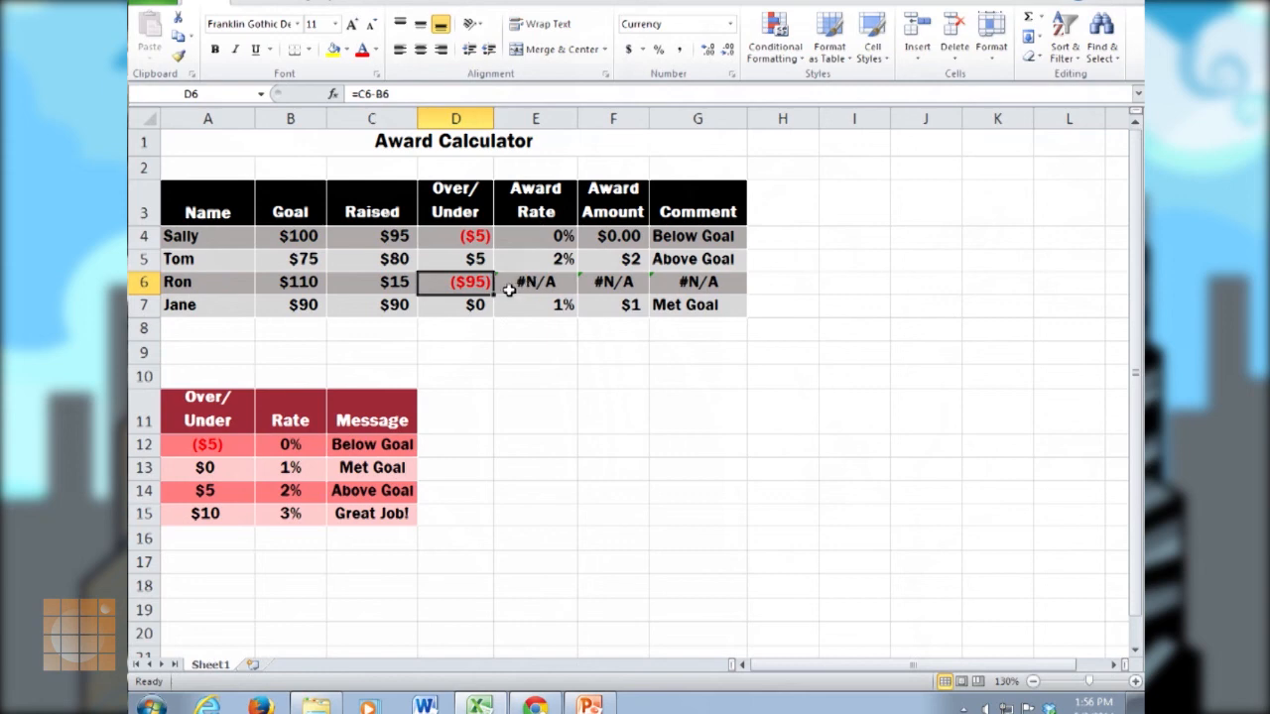
{"action": "left_click", "coordinate": [395, 282]}
{"action": "type", "text": "115"}
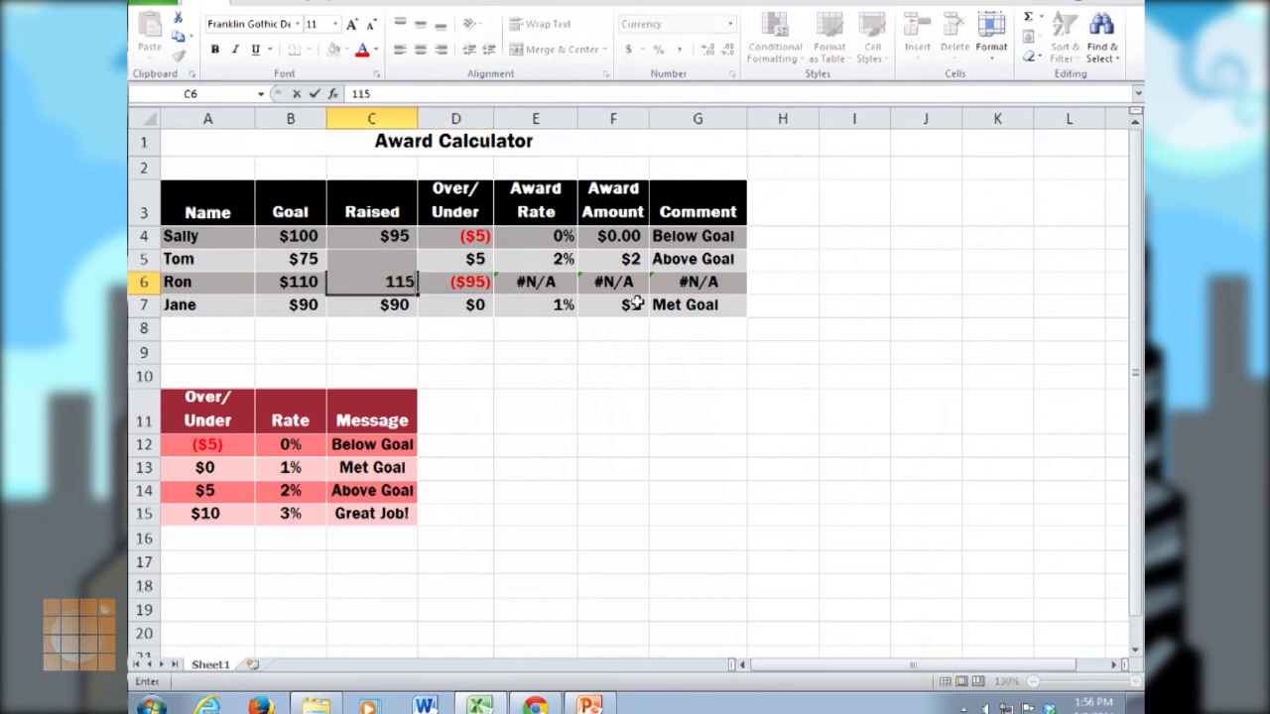
{"action": "key", "text": "Return"}
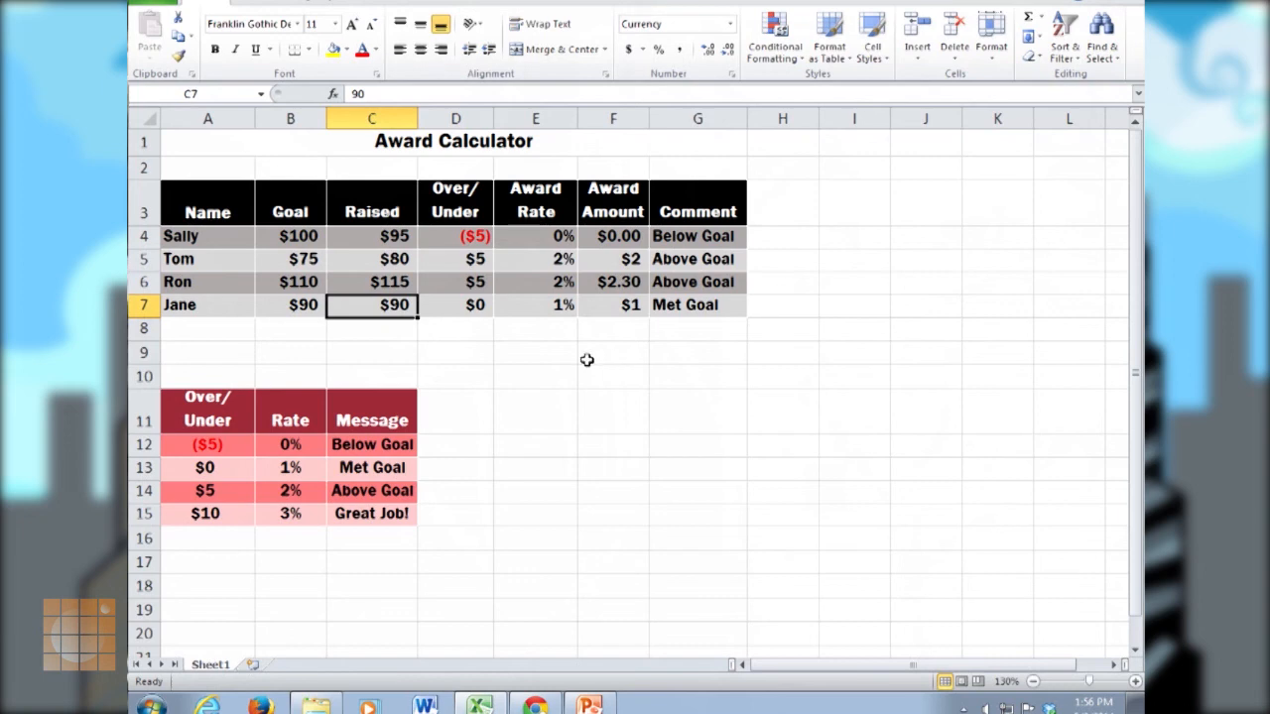
Review the VLOOKUP formula in the first Award Rate cell, E4, and close it without changes.
{"action": "left_click", "coordinate": [690, 330]}
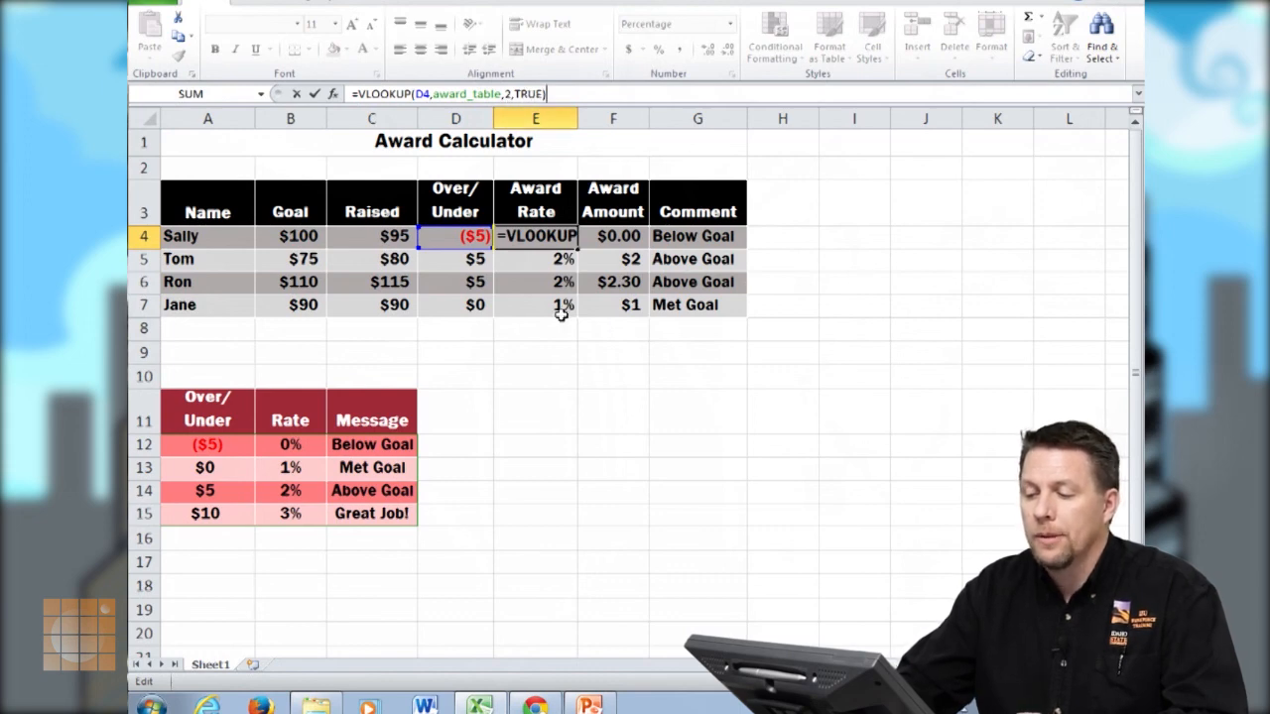
{"action": "key", "text": "Return"}
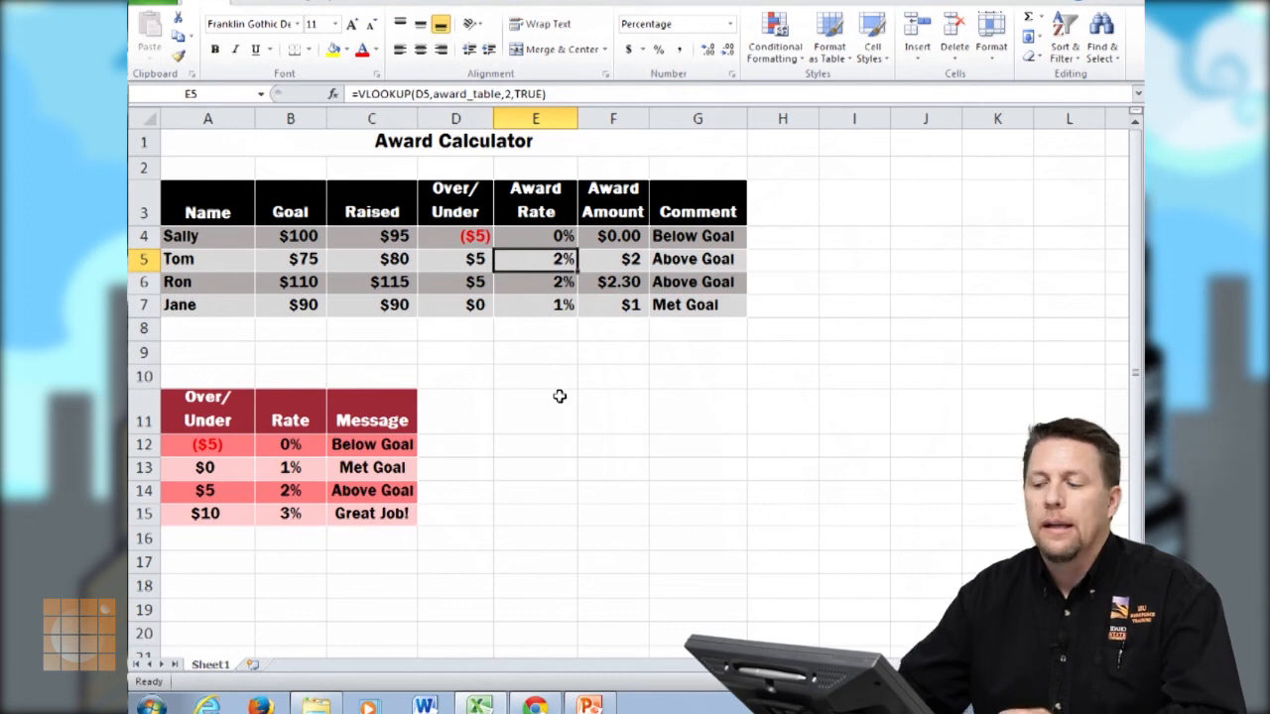
{"action": "left_click", "coordinate": [609, 369]}
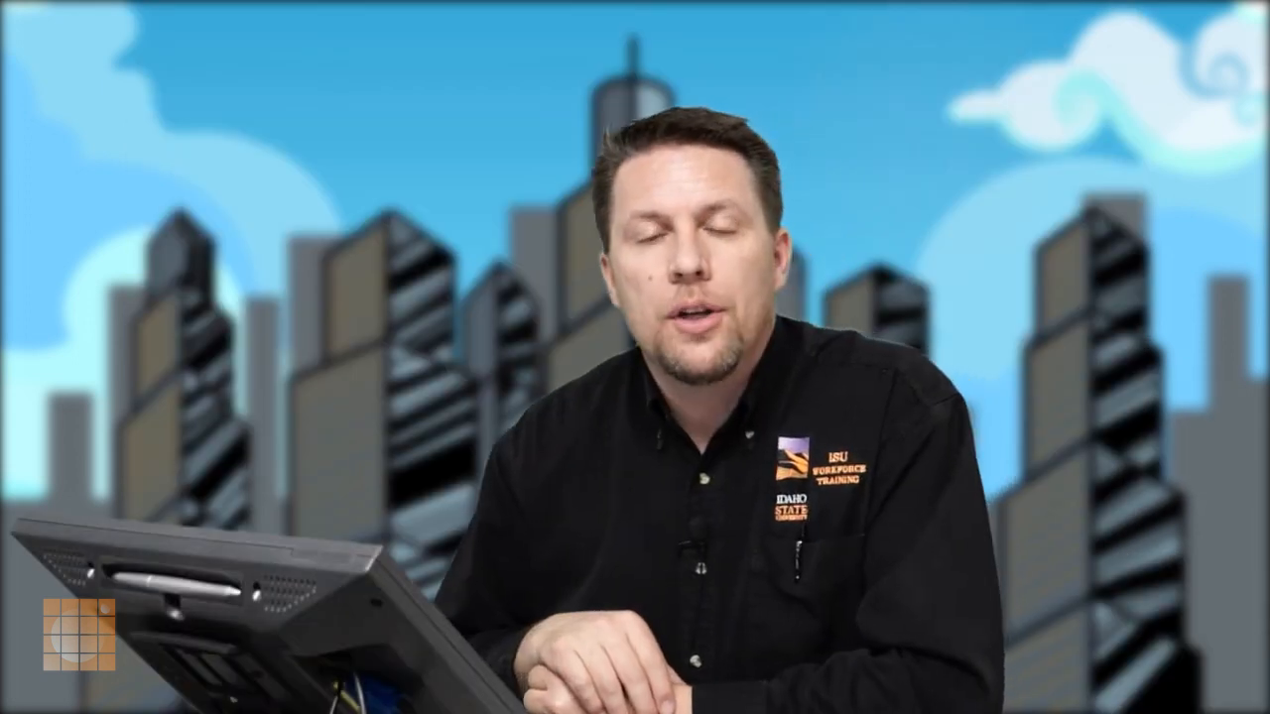